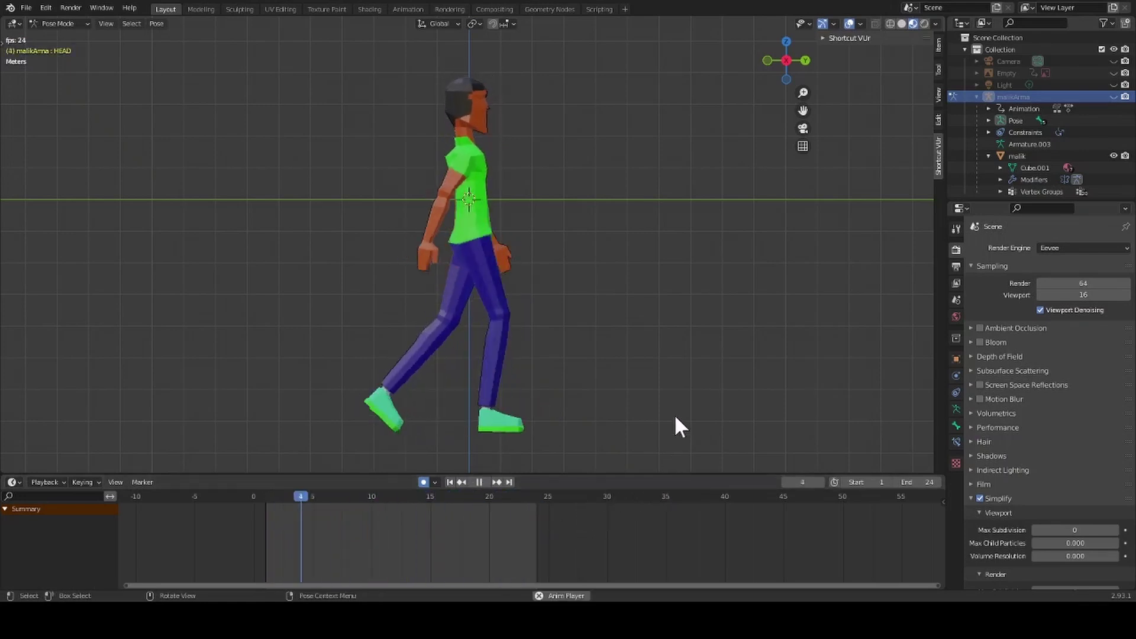
Stop the walk playback, view the character along the Y axis, and unhide the malikArma armature.
middle_click_drag(768, 261, 740, 264)
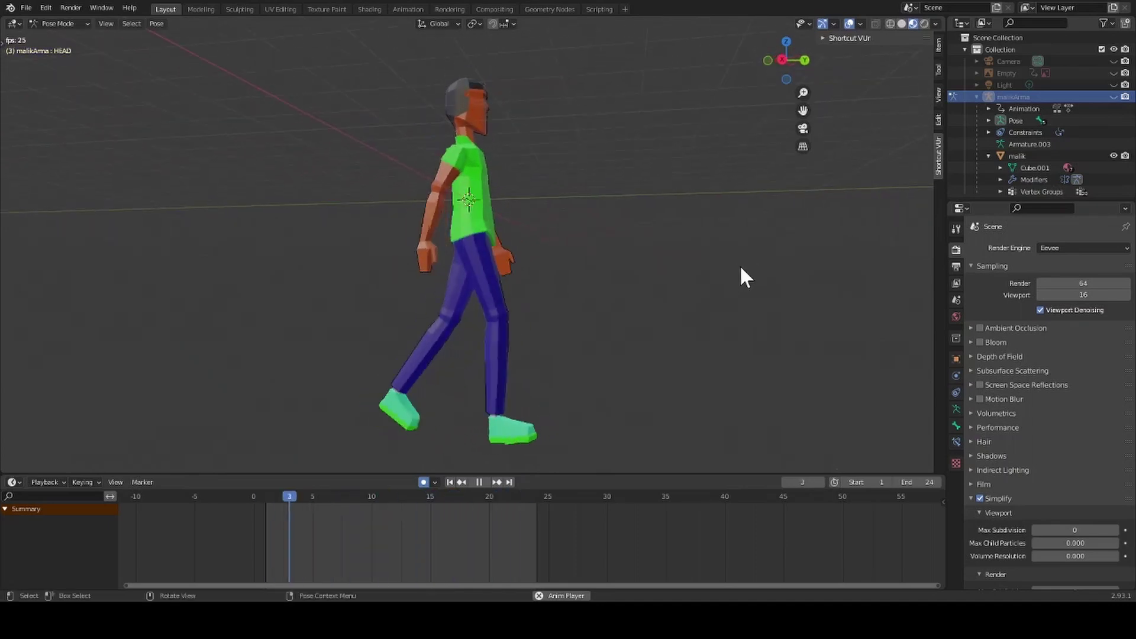
left_click(478, 482)
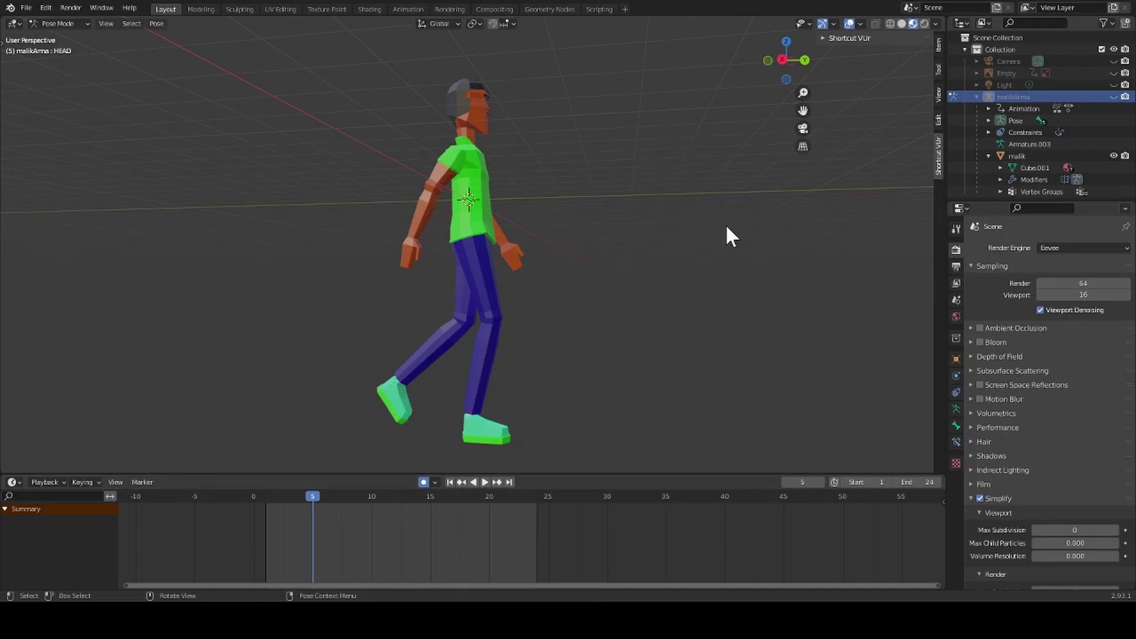
left_click(805, 61)
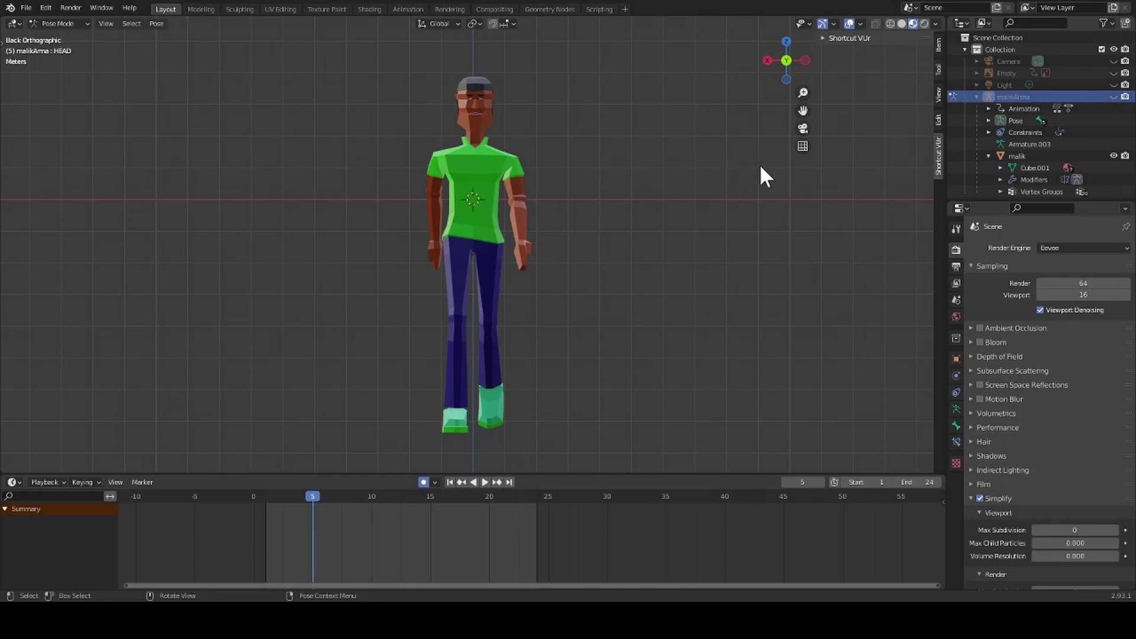
left_click(1113, 97)
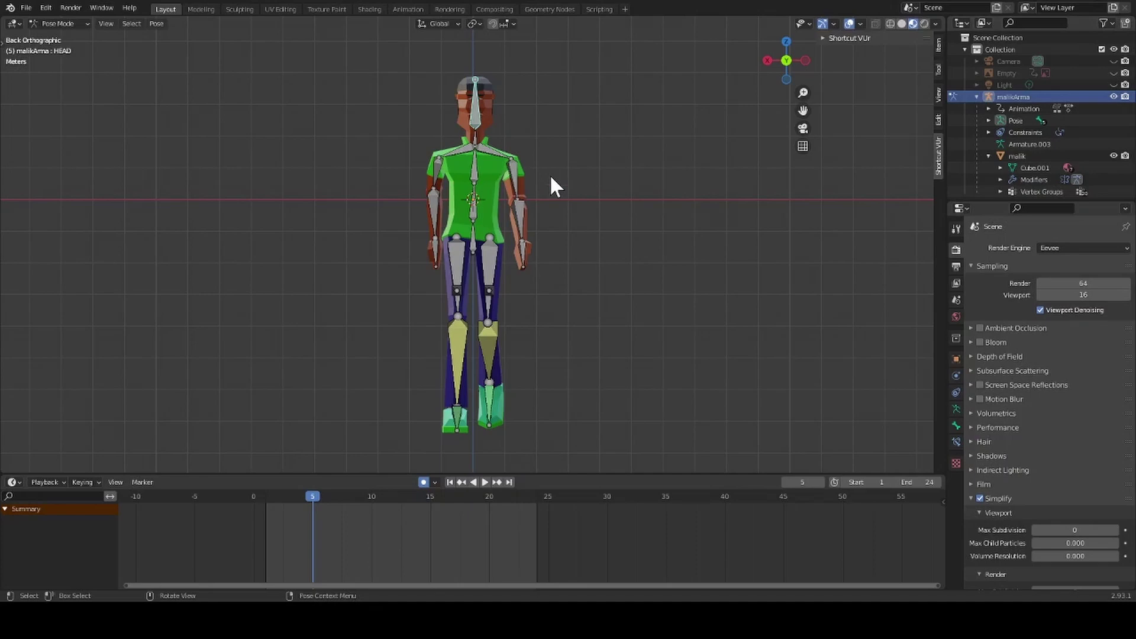
Switch to Object Mode and move the malikArma armature up along Z until the feet stand on the ground line.
left_click(88, 24)
left_click(87, 34)
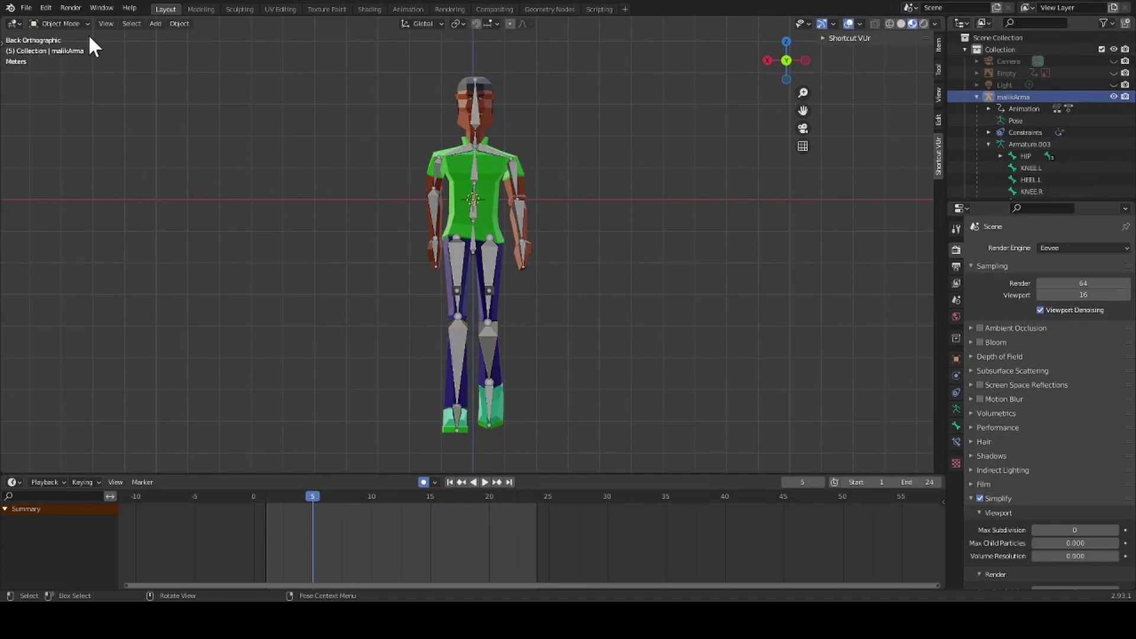
left_click(473, 172)
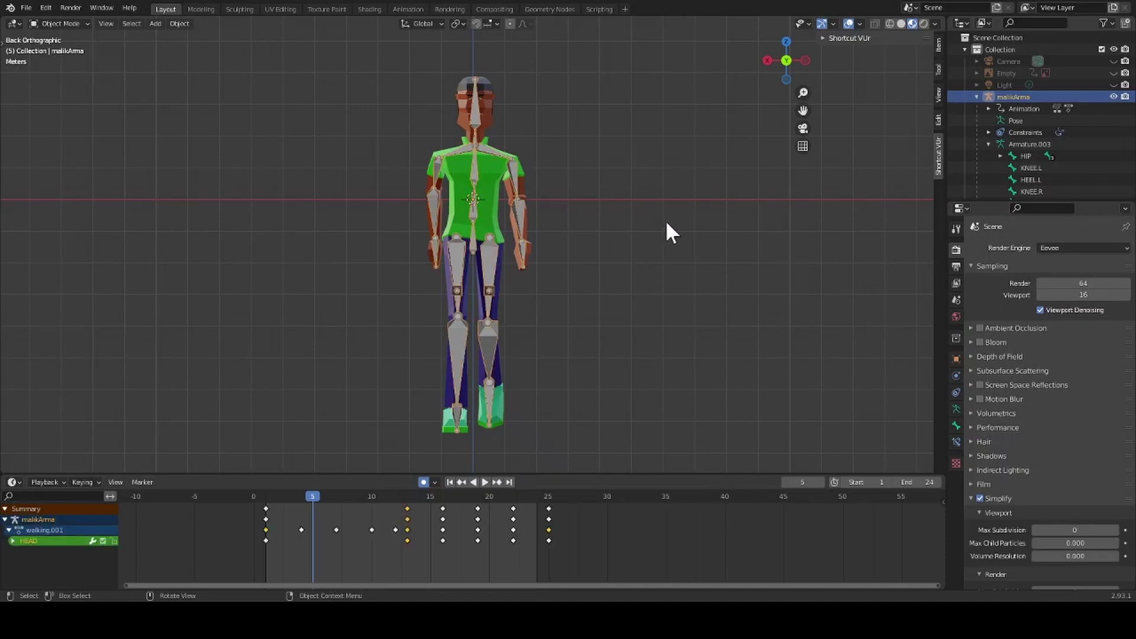
key("g")
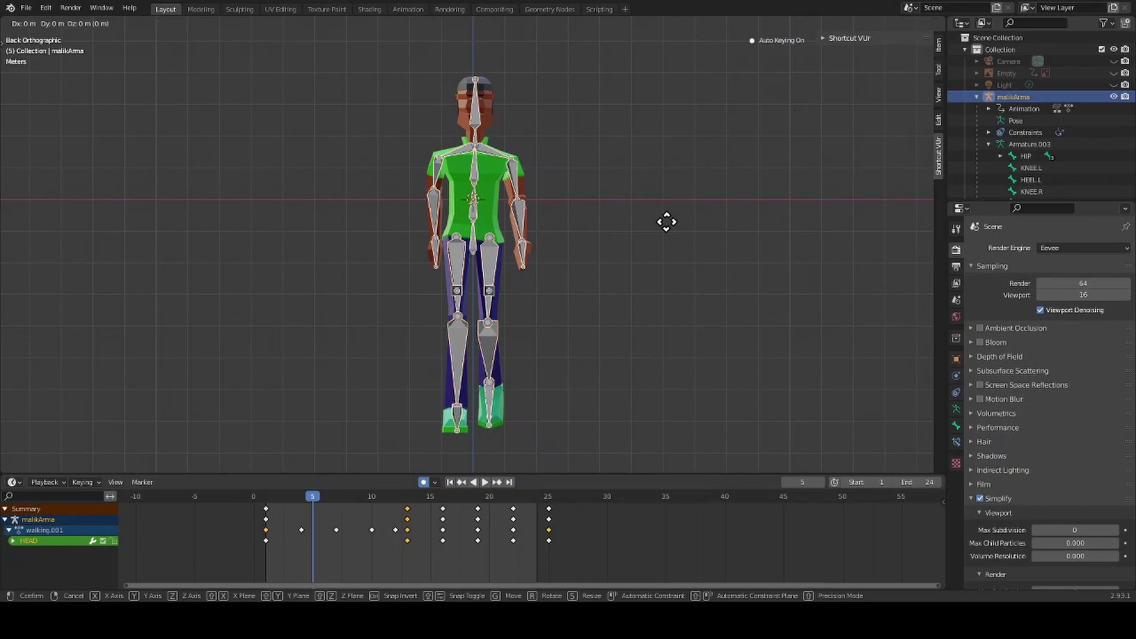
key("z")
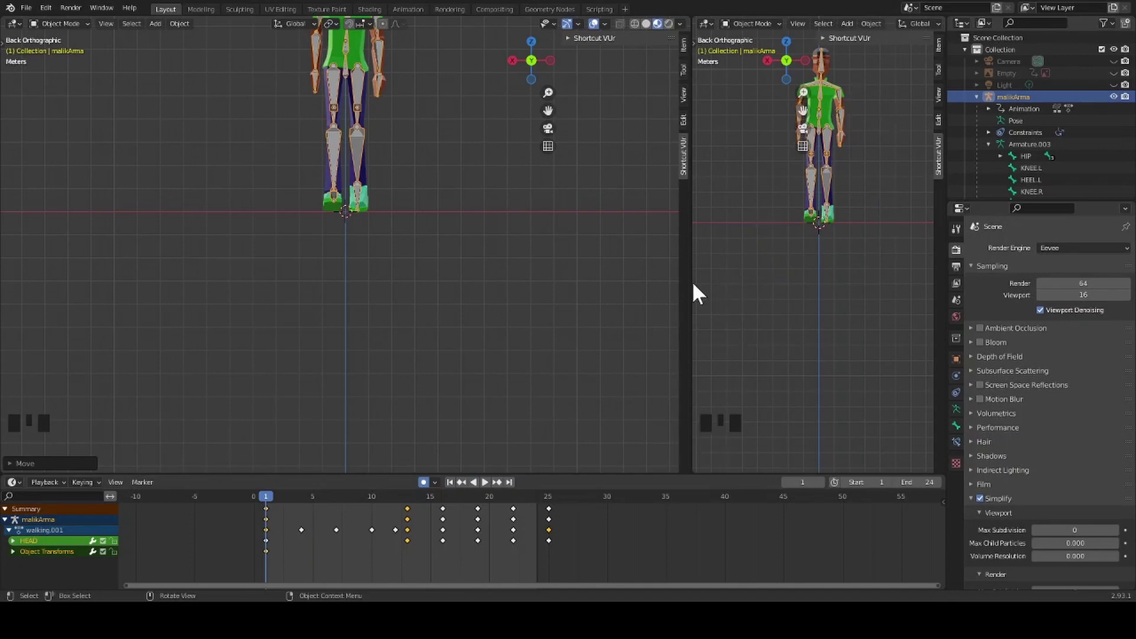
Widen the second 3D viewport and set it to the right orthographic view.
left_click_drag(686, 289, 657, 294)
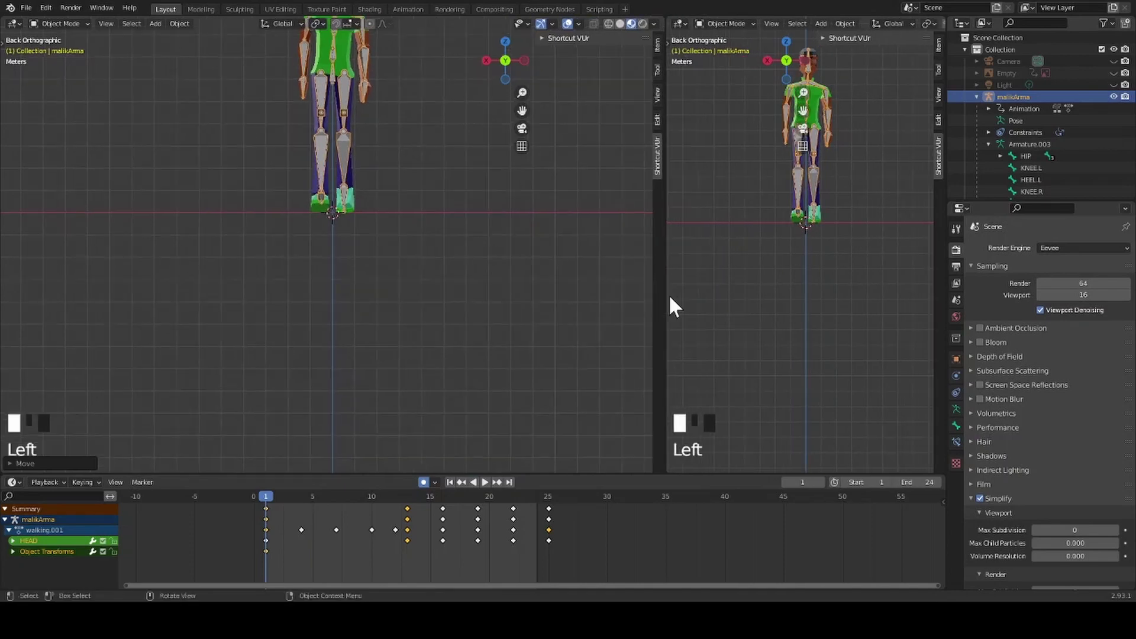
left_click(768, 59)
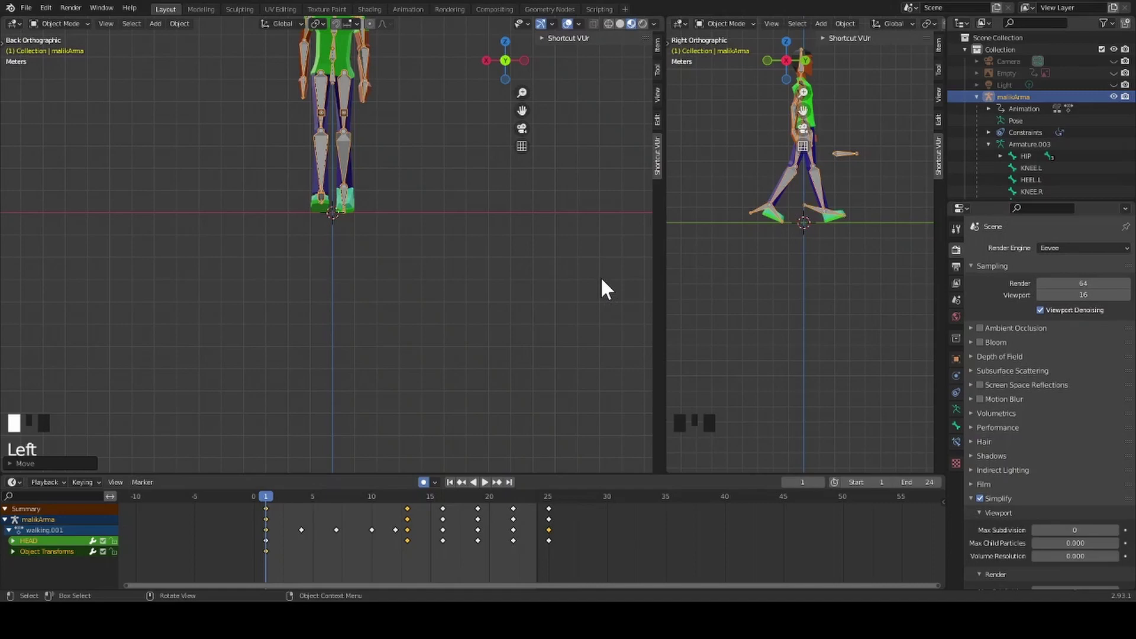
scroll(361, 233, "up", 3)
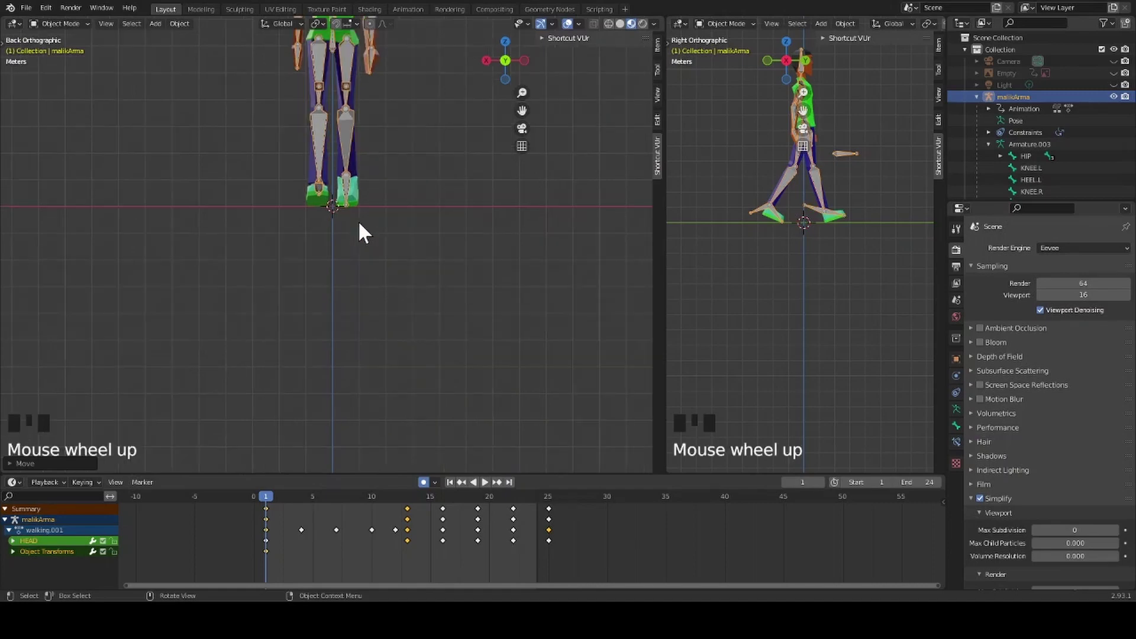
scroll(360, 233, "down", 6)
scroll(360, 233, "up", 1)
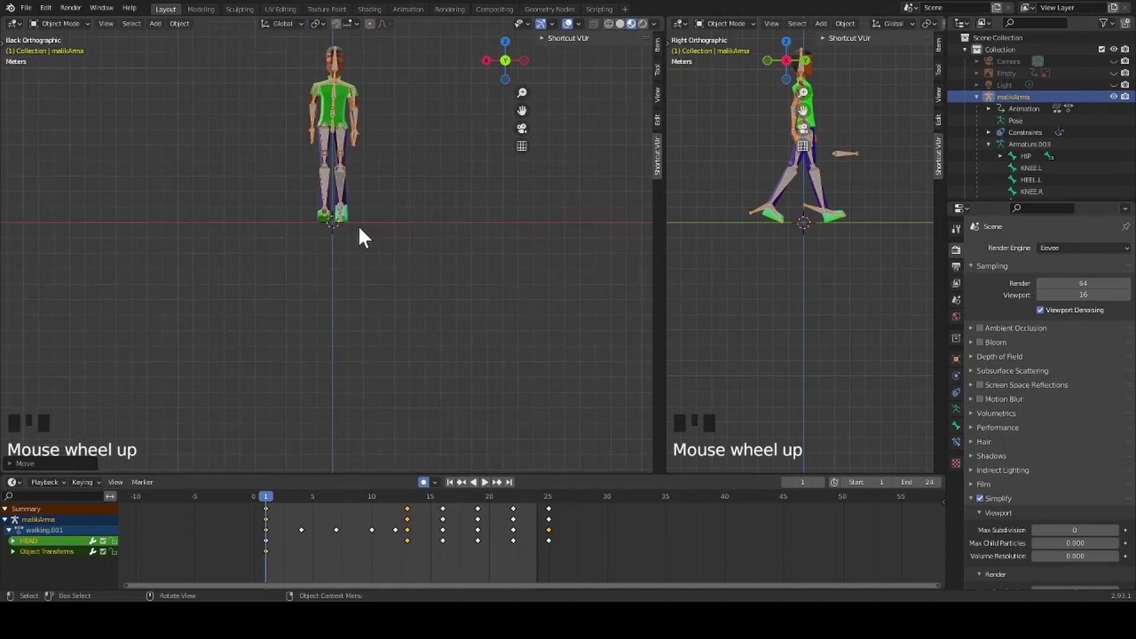
Set the malikArma armature's origin to the 3D cursor, then deselect it.
right_click(377, 152)
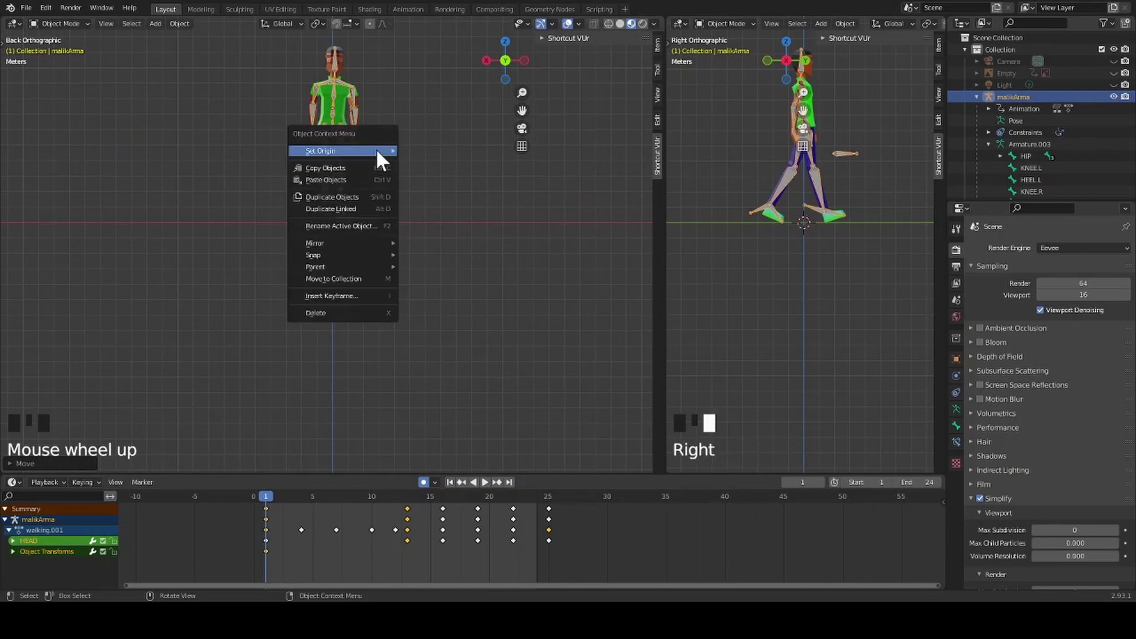
mouse_move(378, 151)
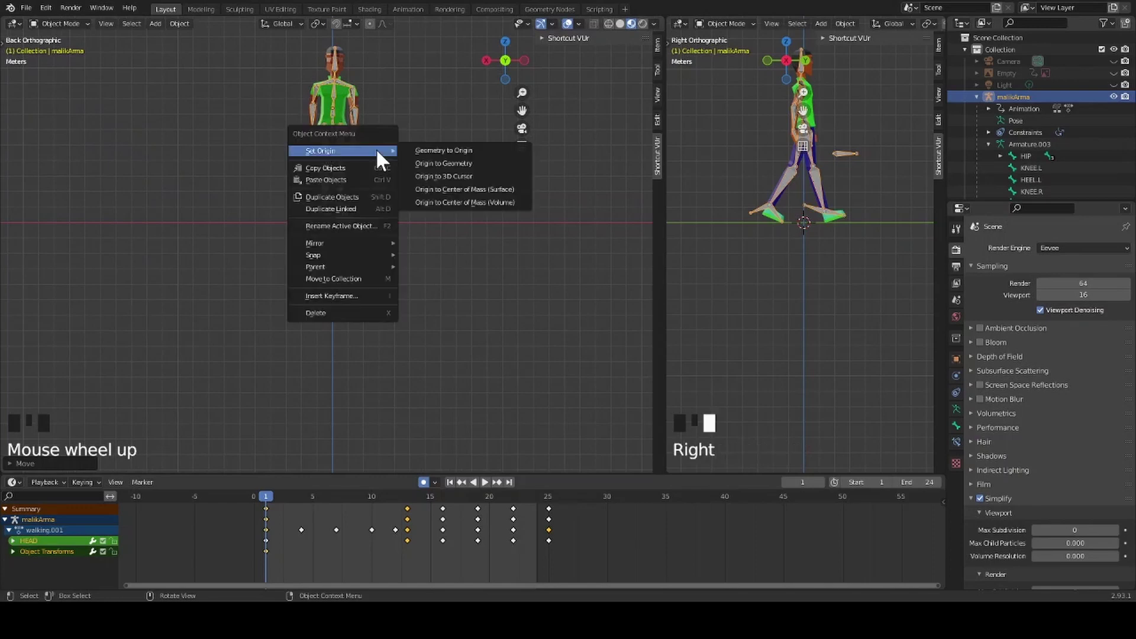
left_click(459, 177)
left_click(240, 196)
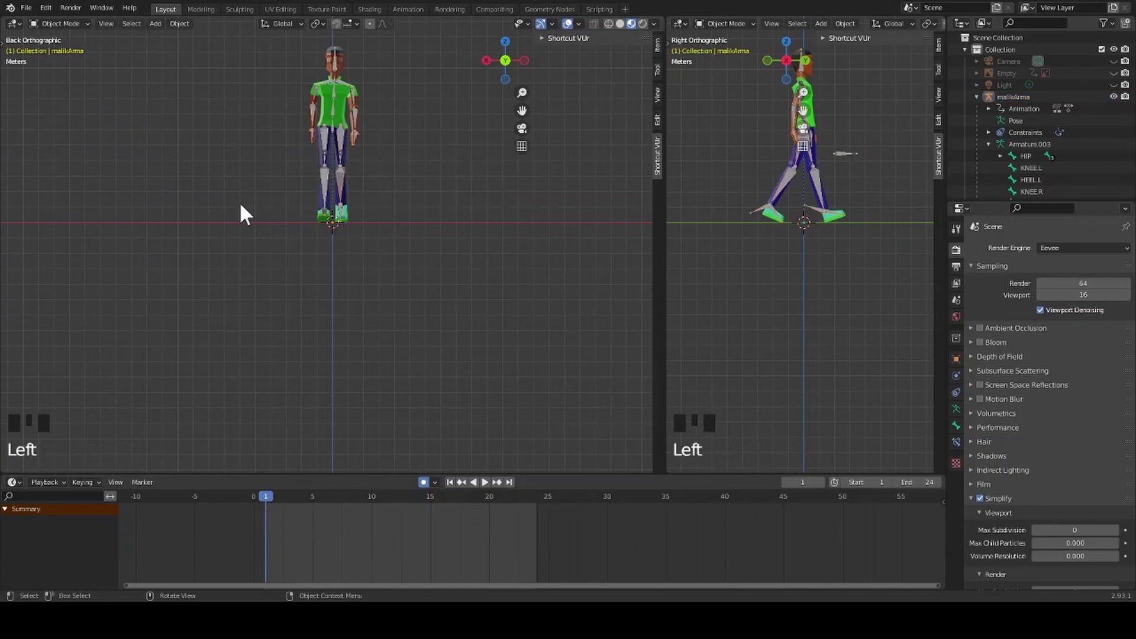
Examine the armature's origin relative to the character's feet and the 3D cursor.
scroll(238, 205, "down", 1)
scroll(242, 214, "down", 1)
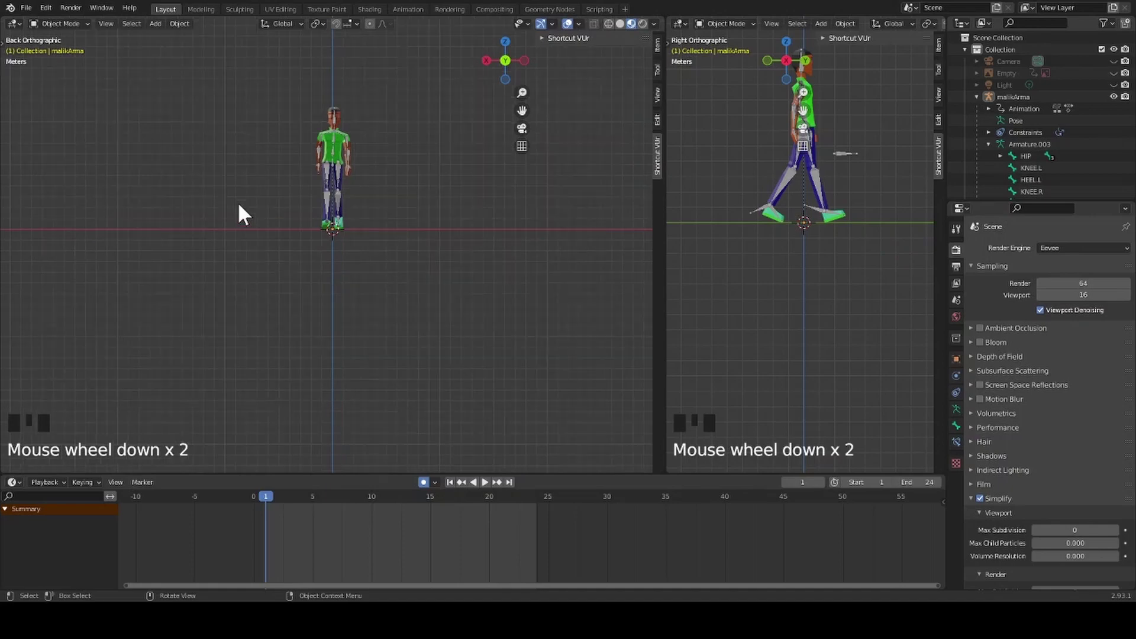
scroll(242, 214, "down", 1)
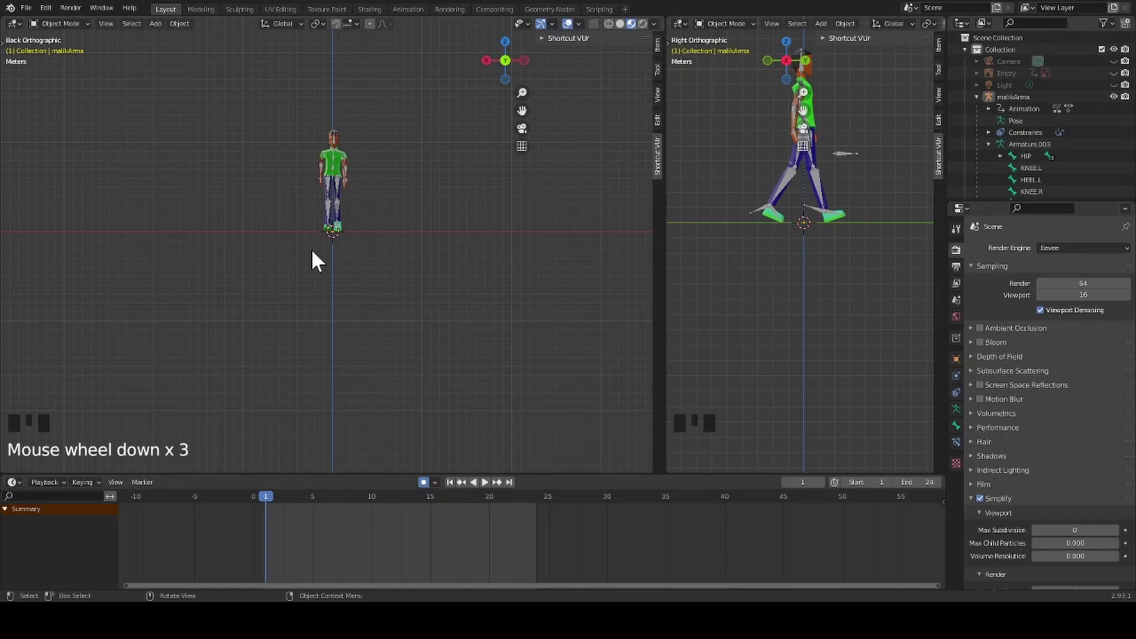
left_click(330, 242)
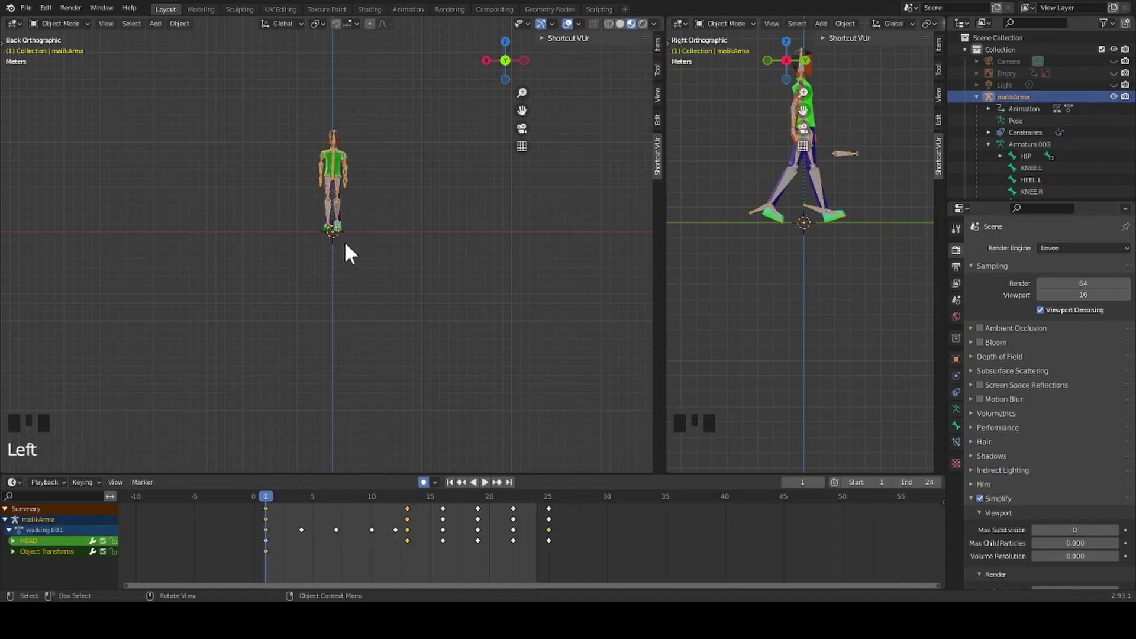
left_click(223, 166)
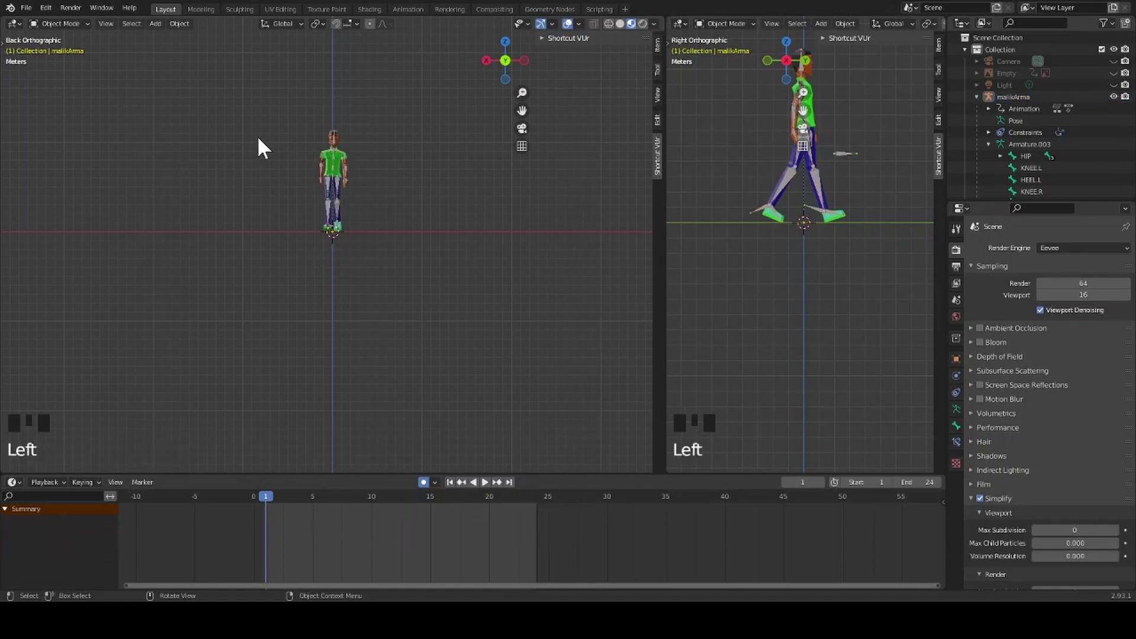
scroll(263, 148, "up", 2)
middle_click_drag(259, 138, 278, 266, "shift")
scroll(270, 264, "up", 3)
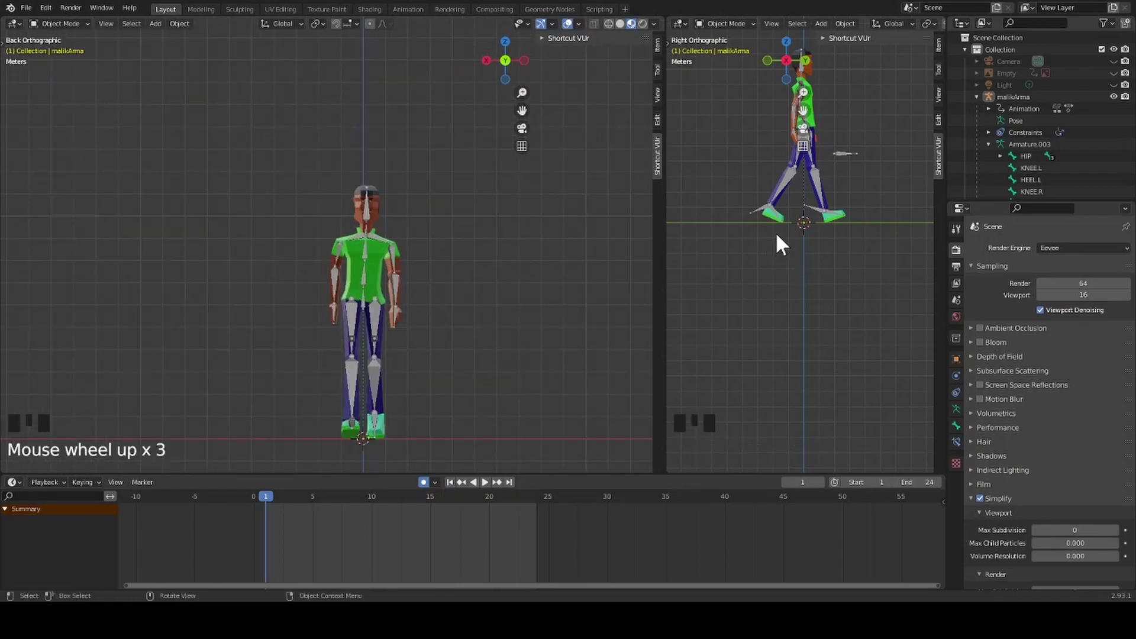
Add a Path curve at the 3D cursor beneath the character's feet.
left_click(823, 23)
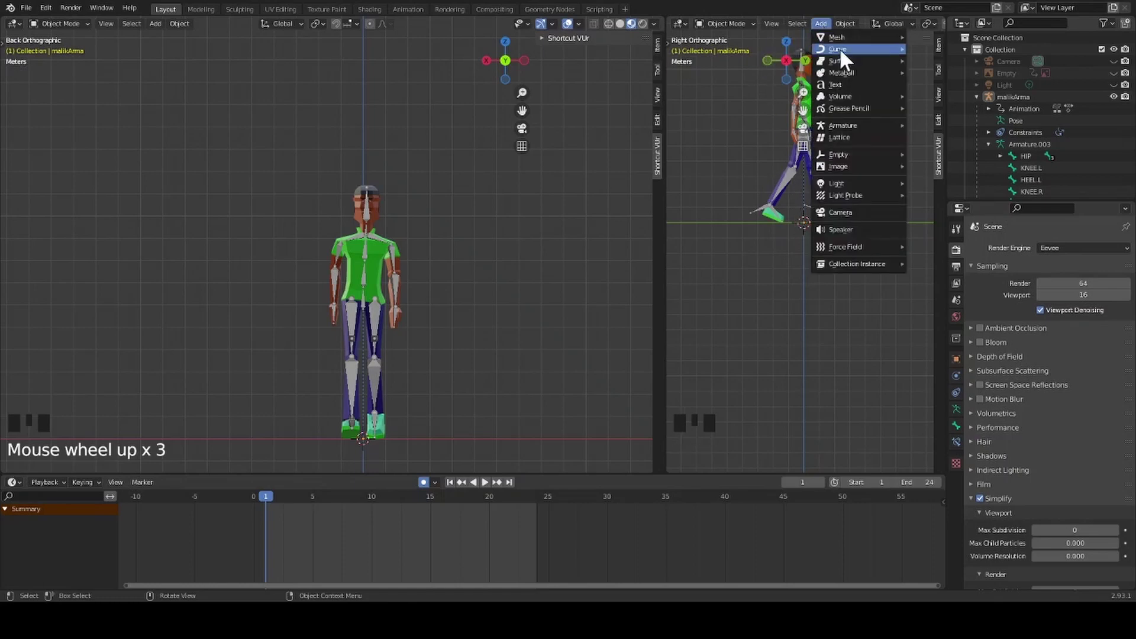
mouse_move(839, 47)
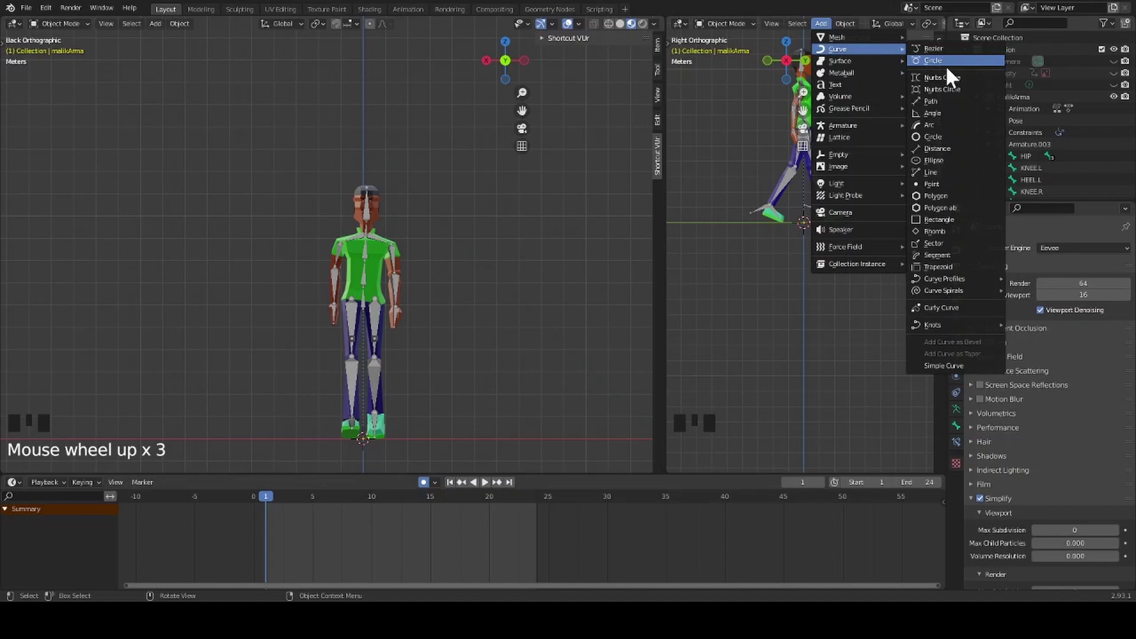
left_click(942, 101)
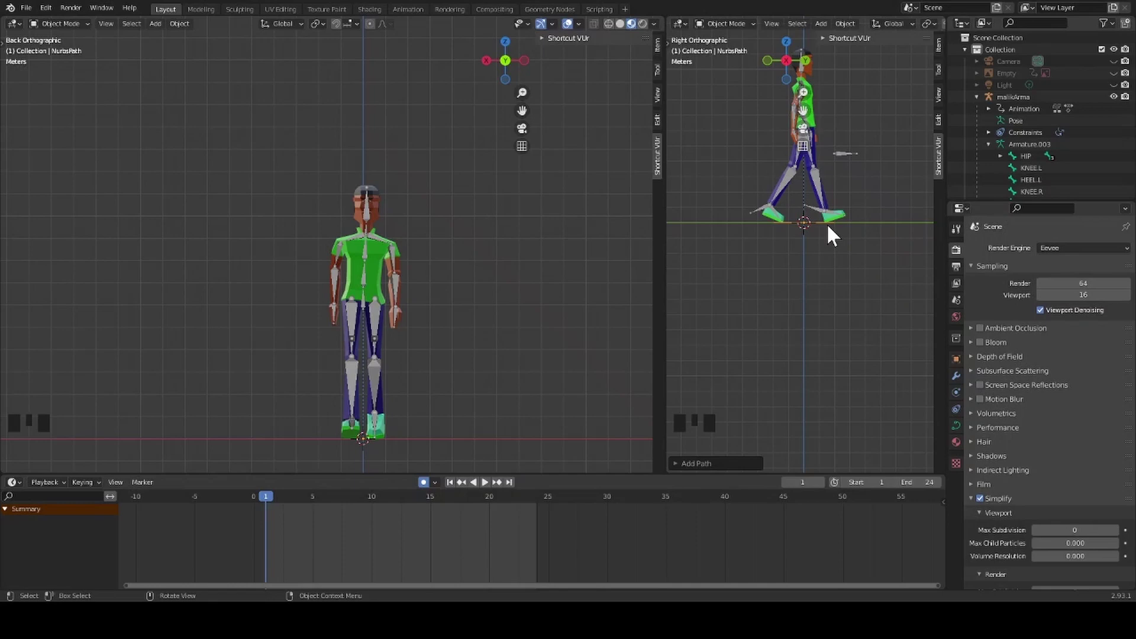
In Edit Mode, extrude the path's front end point forward along the Y axis, beyond the character's front foot.
left_click(751, 22)
left_click(744, 52)
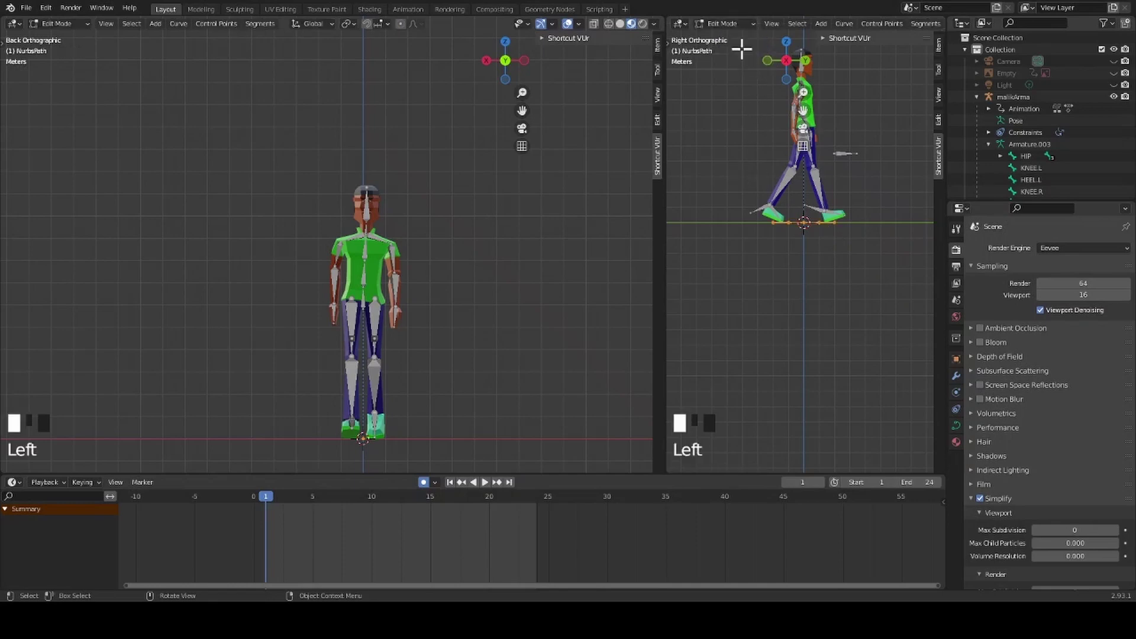
left_click(834, 221)
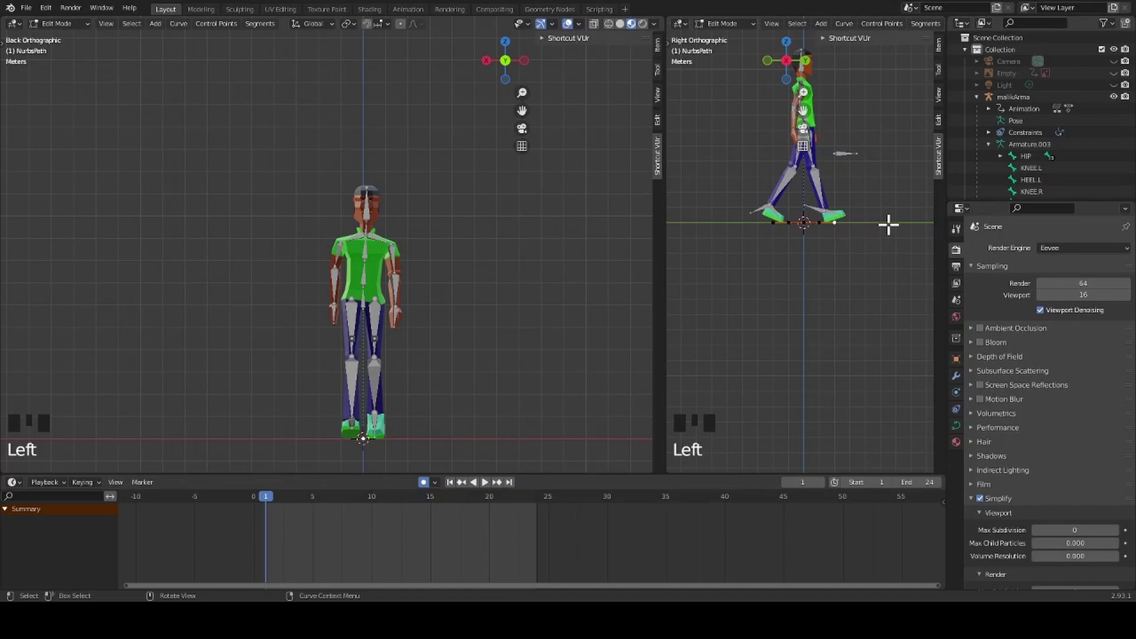
key("e")
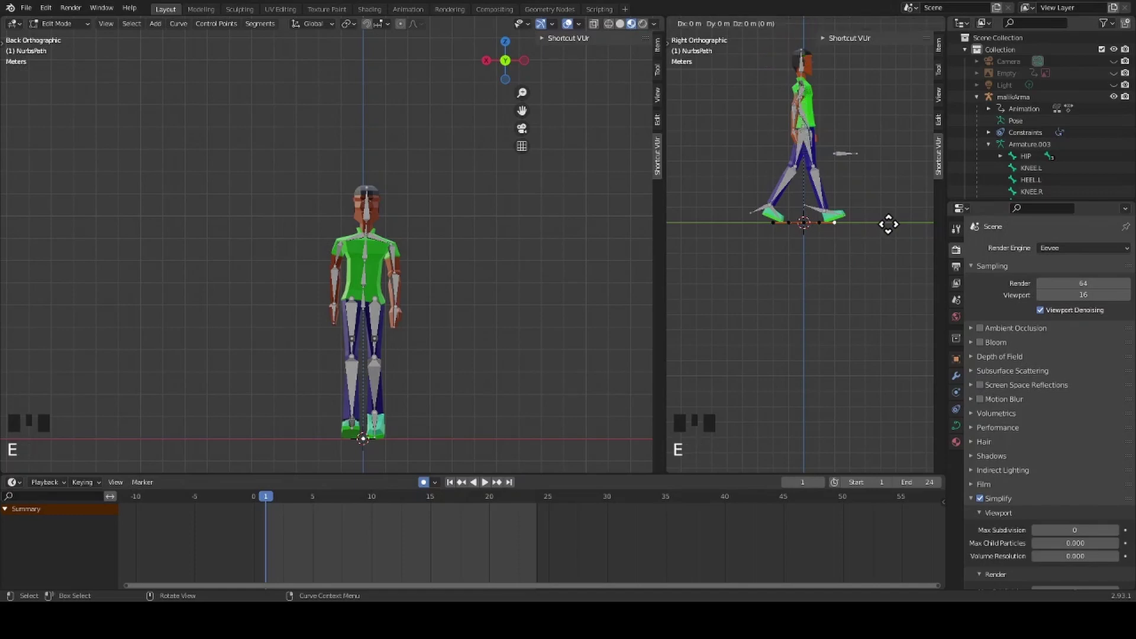
key("y")
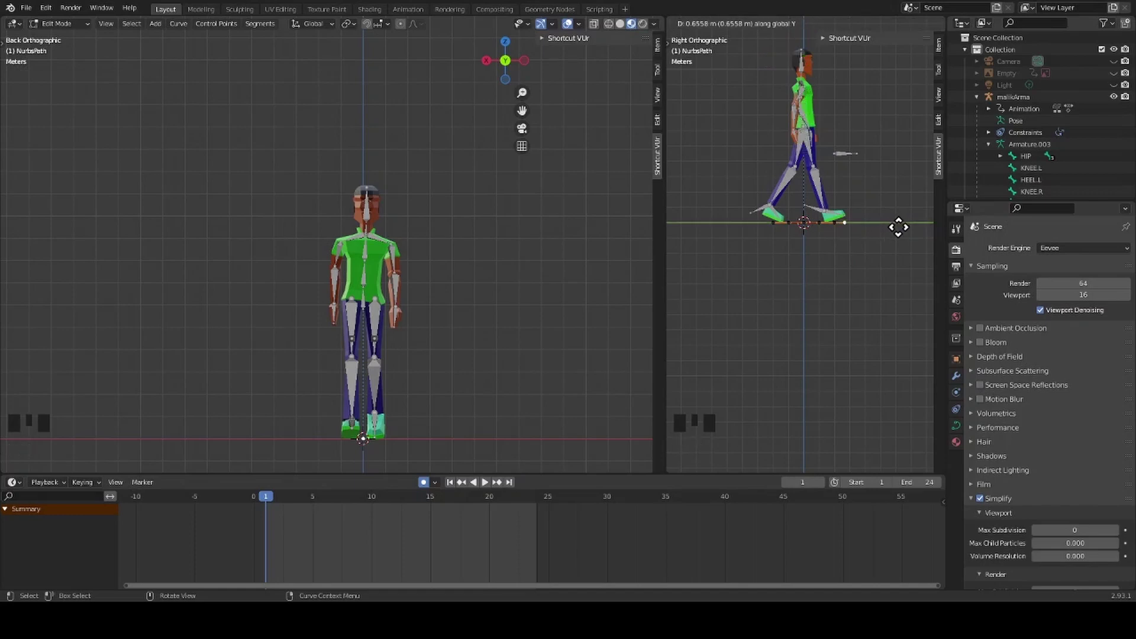
left_click(692, 224)
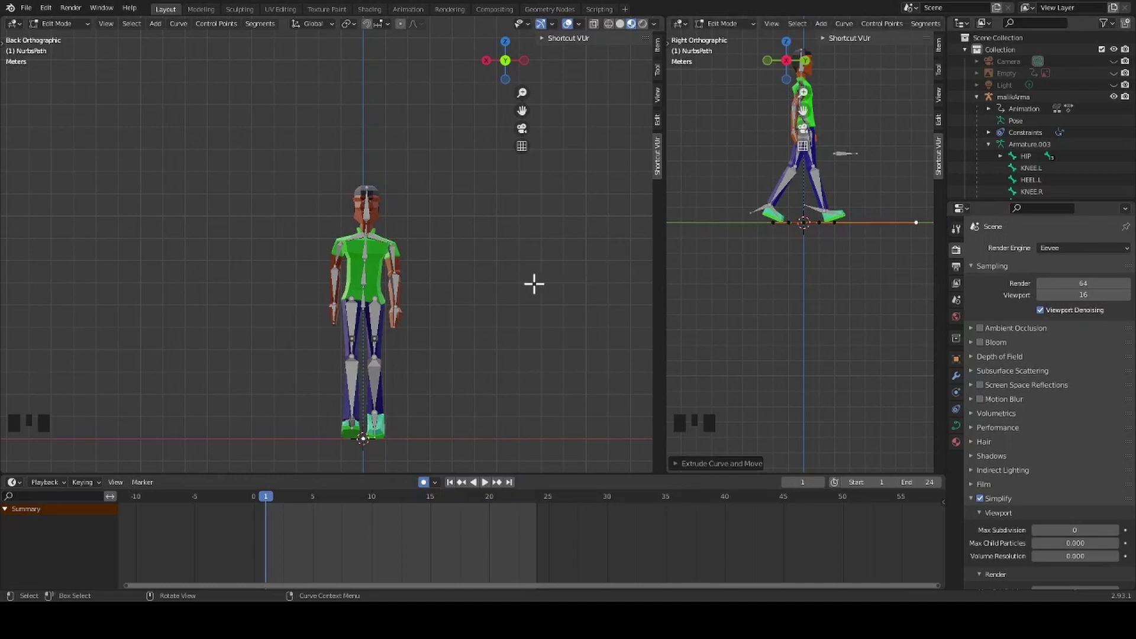
In top view, extrude the path's end point far forward along Y, then sideways in the positive X direction.
left_click(504, 41)
scroll(388, 246, "down", 5)
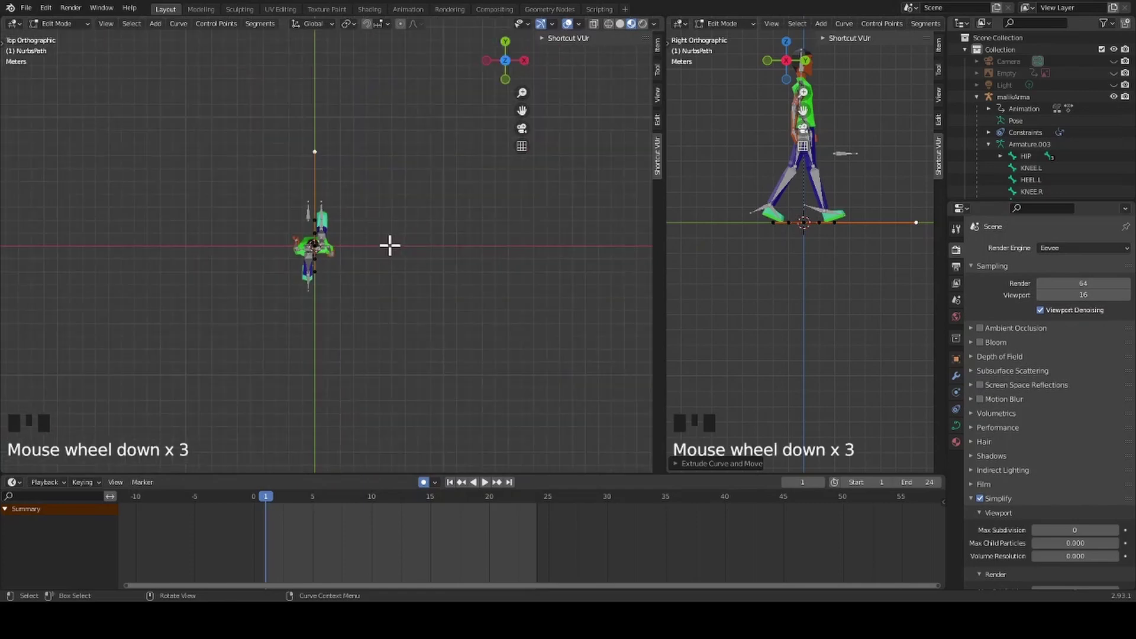
scroll(369, 267, "down", 2)
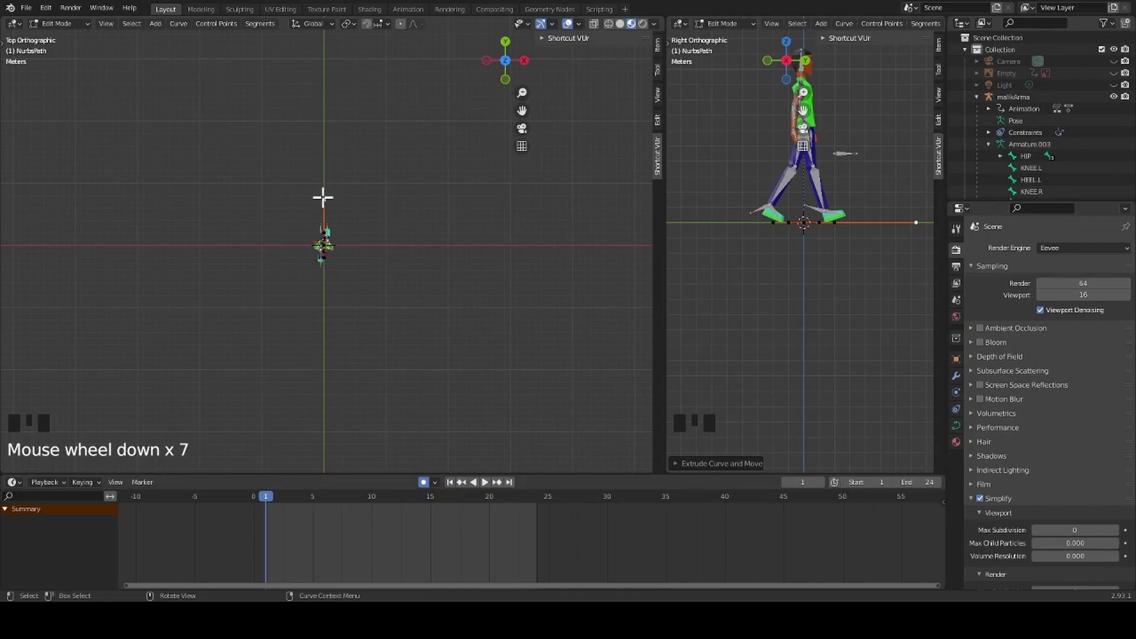
key("e")
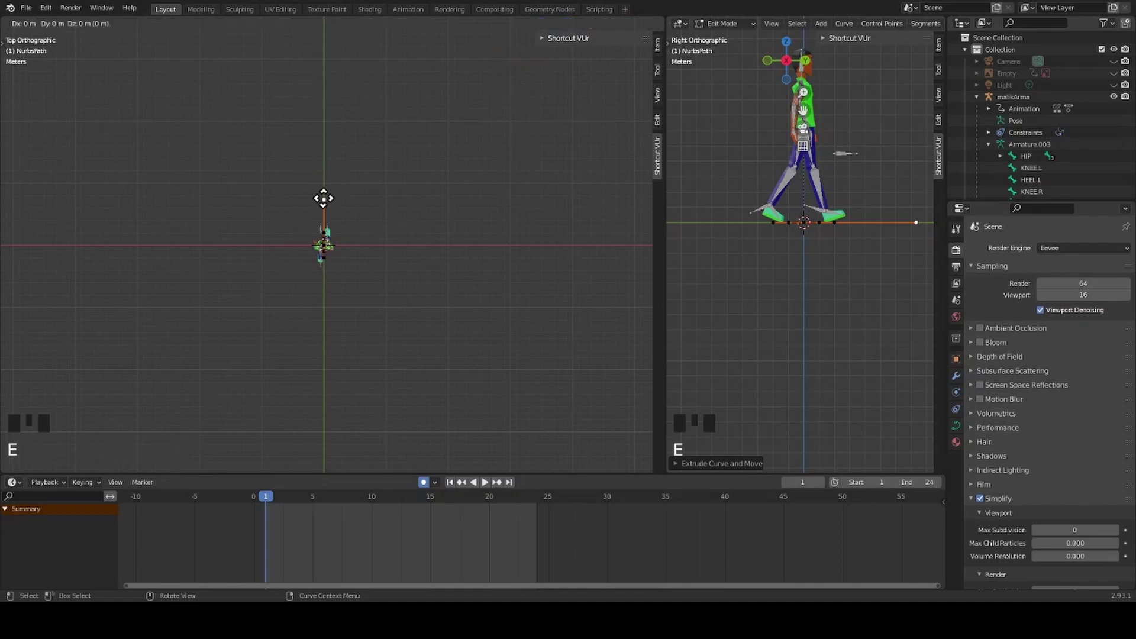
left_click(324, 52)
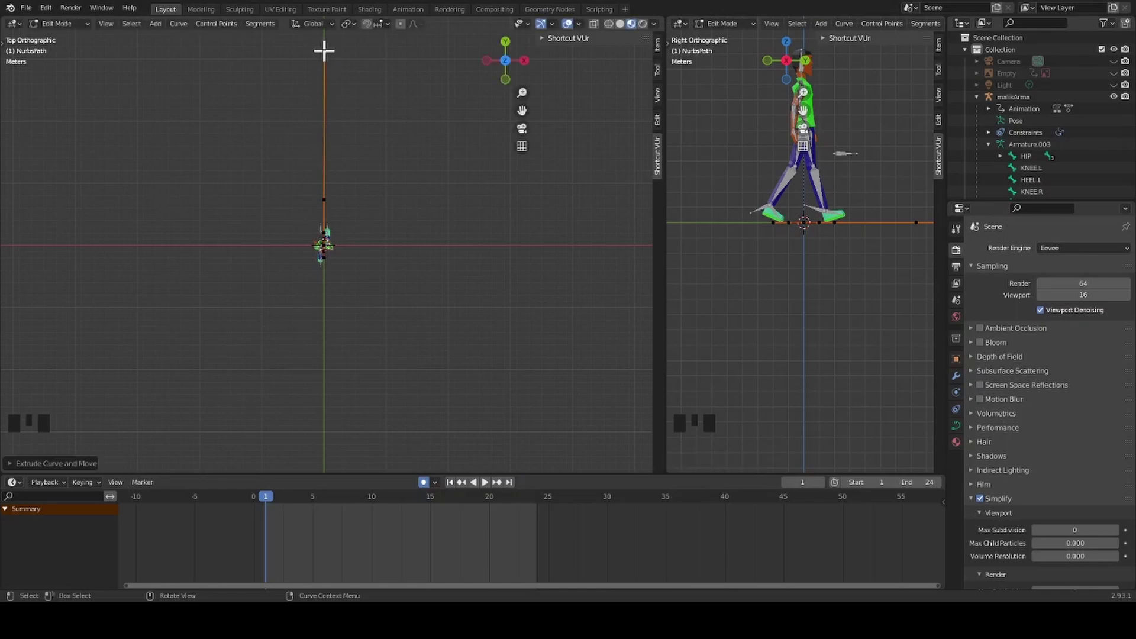
key("e")
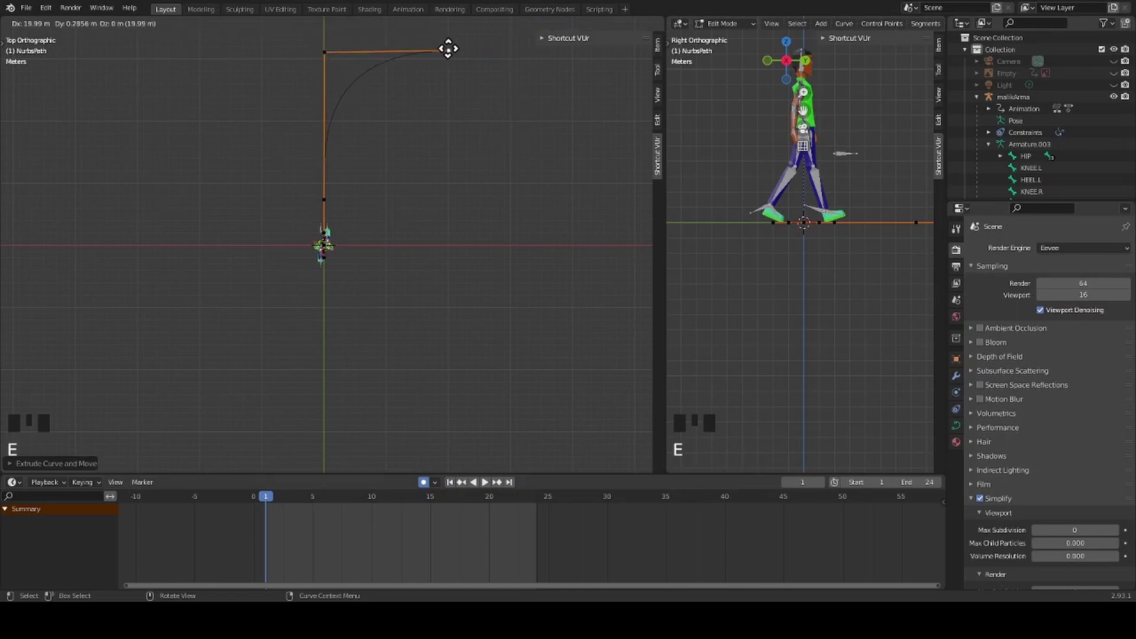
left_click(507, 51)
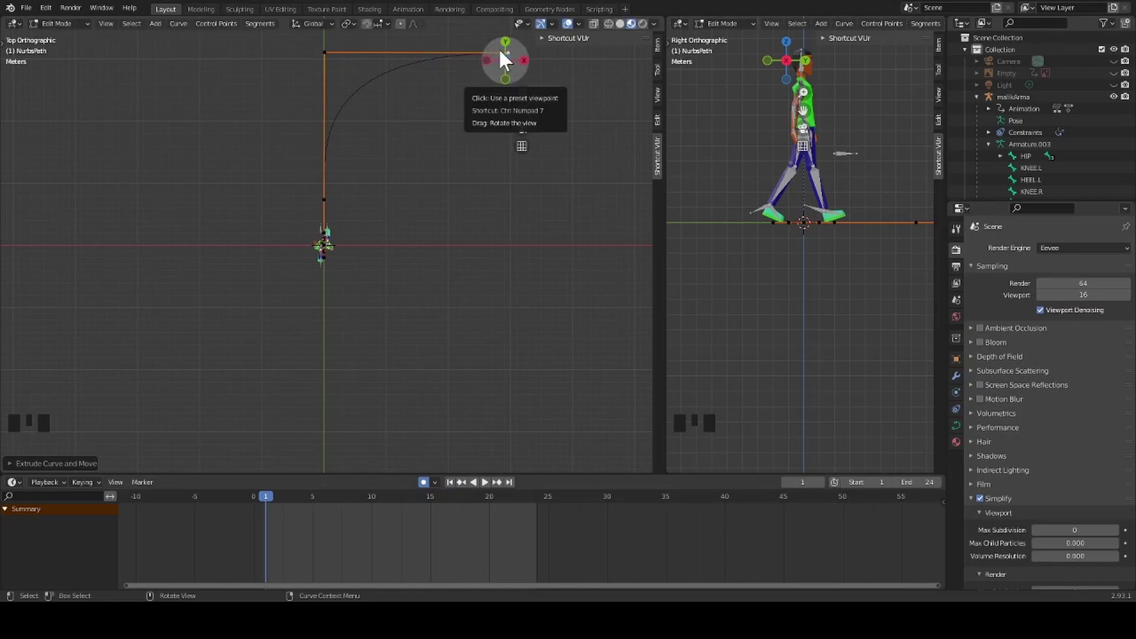
Extrude the path end backward past the character, across to negative X, and forward again to form a large loop.
key("e")
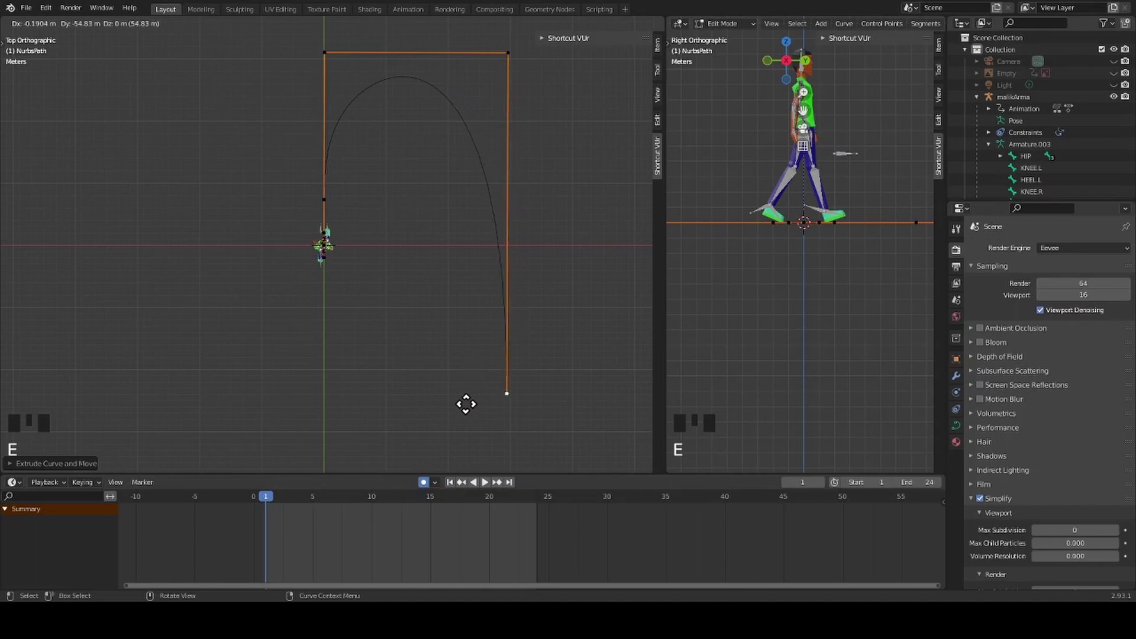
left_click(465, 470)
key("e")
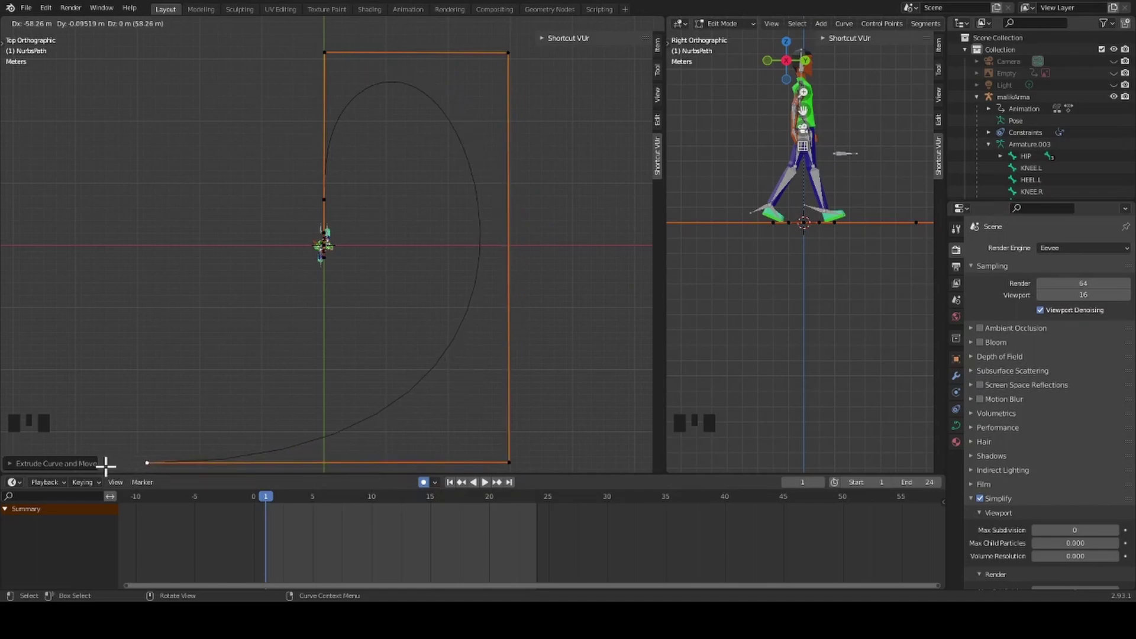
left_click(106, 466)
key("e")
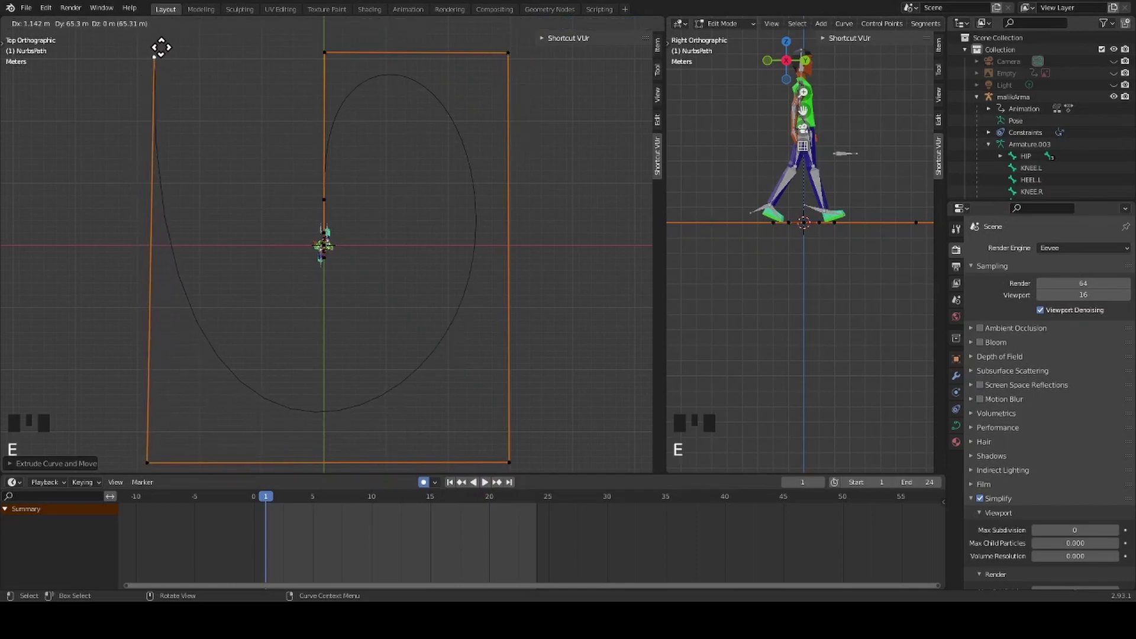
left_click(157, 36)
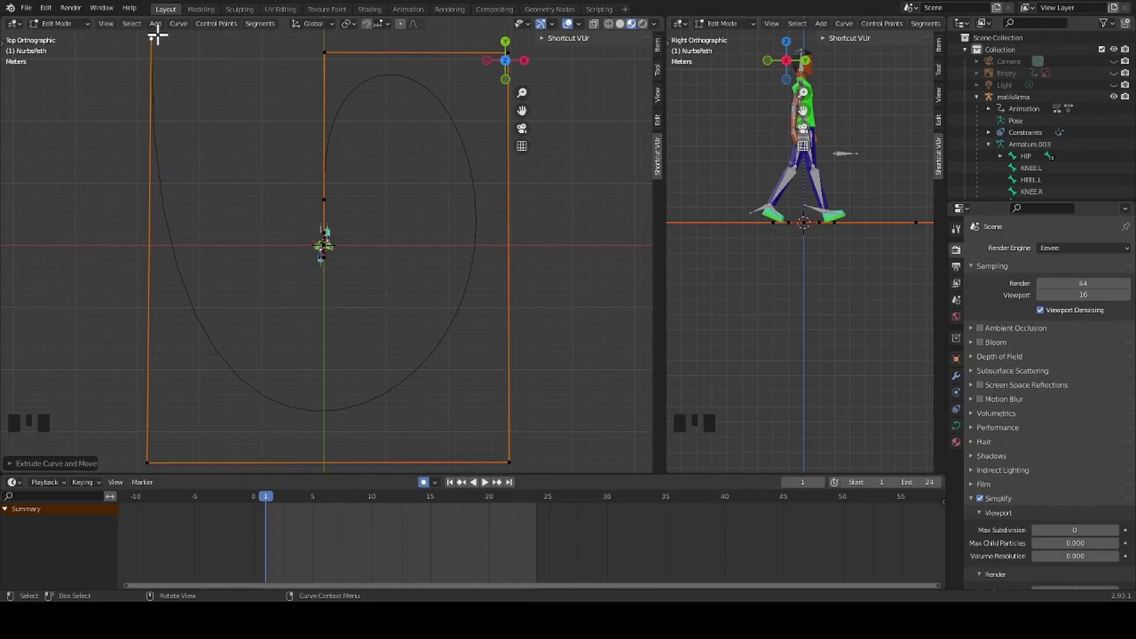
Continue extruding the path end into a second turn: across to positive X, backward, across toward negative X, and partway forward.
key("e")
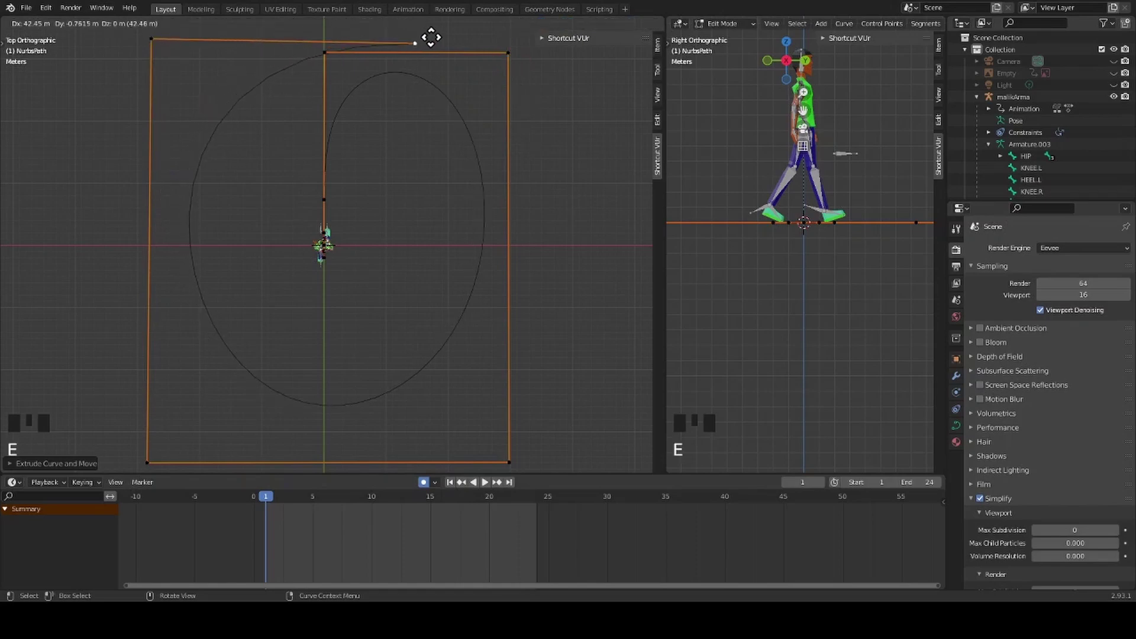
left_click(498, 36)
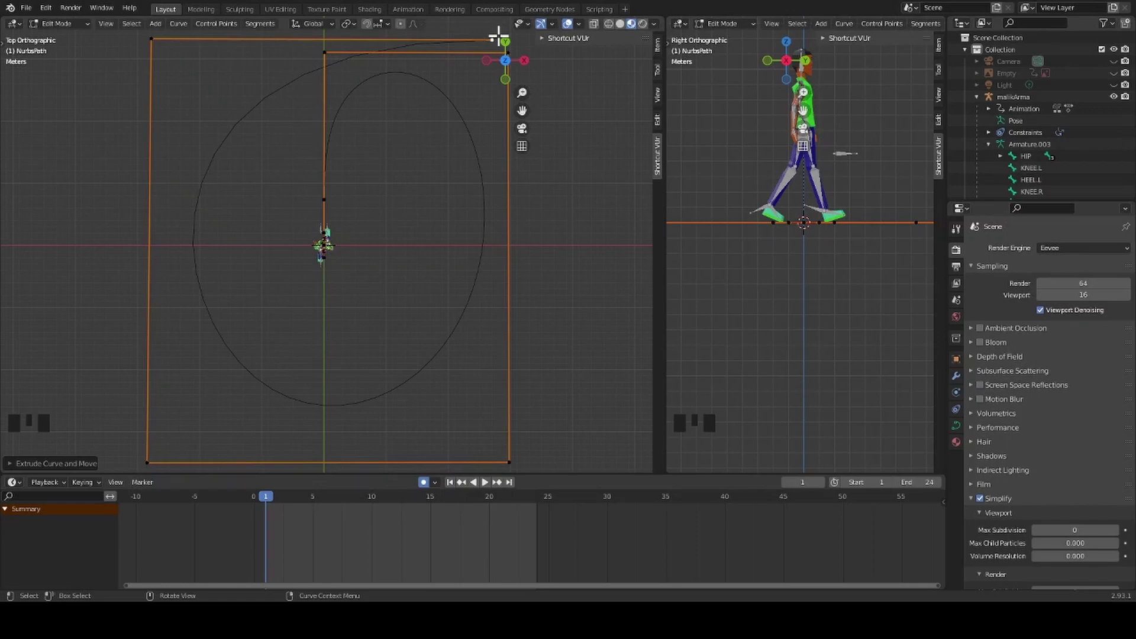
key("e")
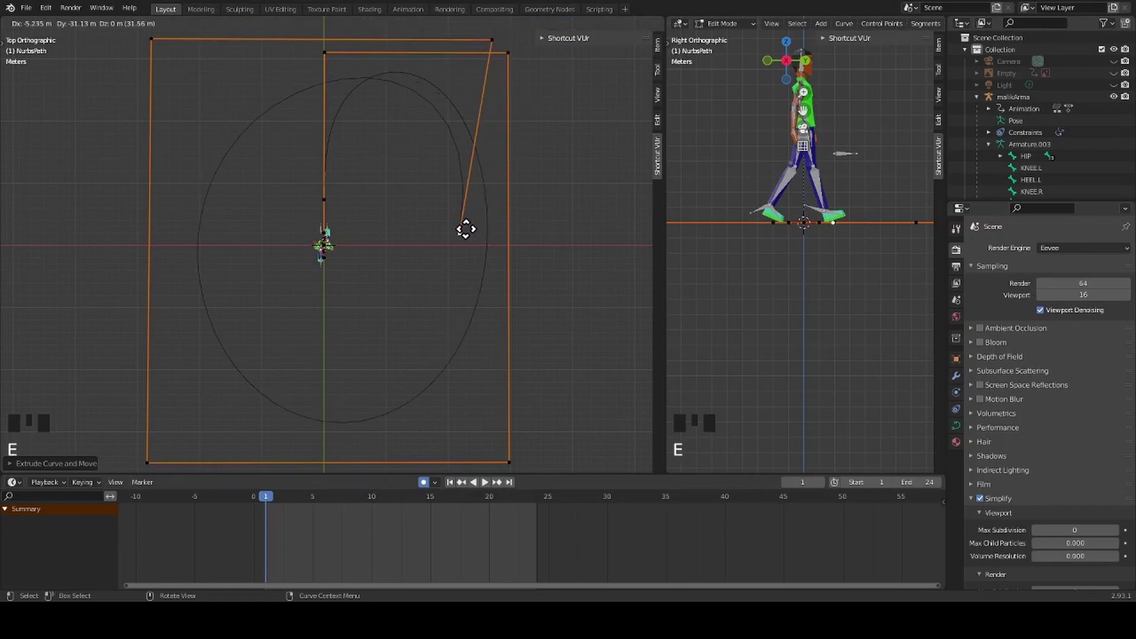
left_click(493, 443)
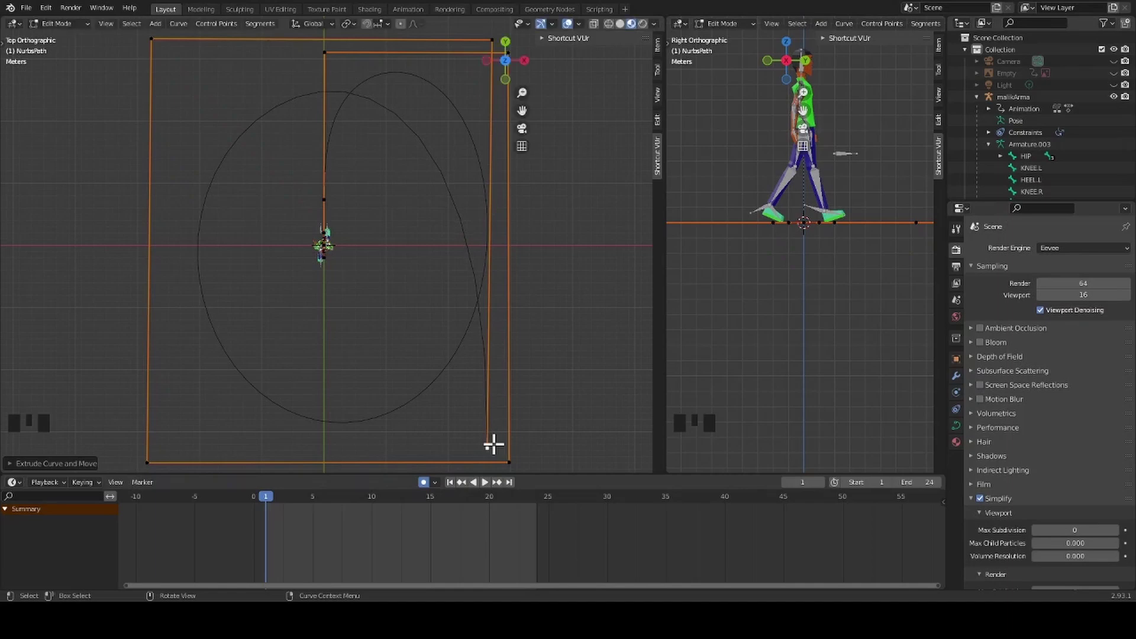
key("e")
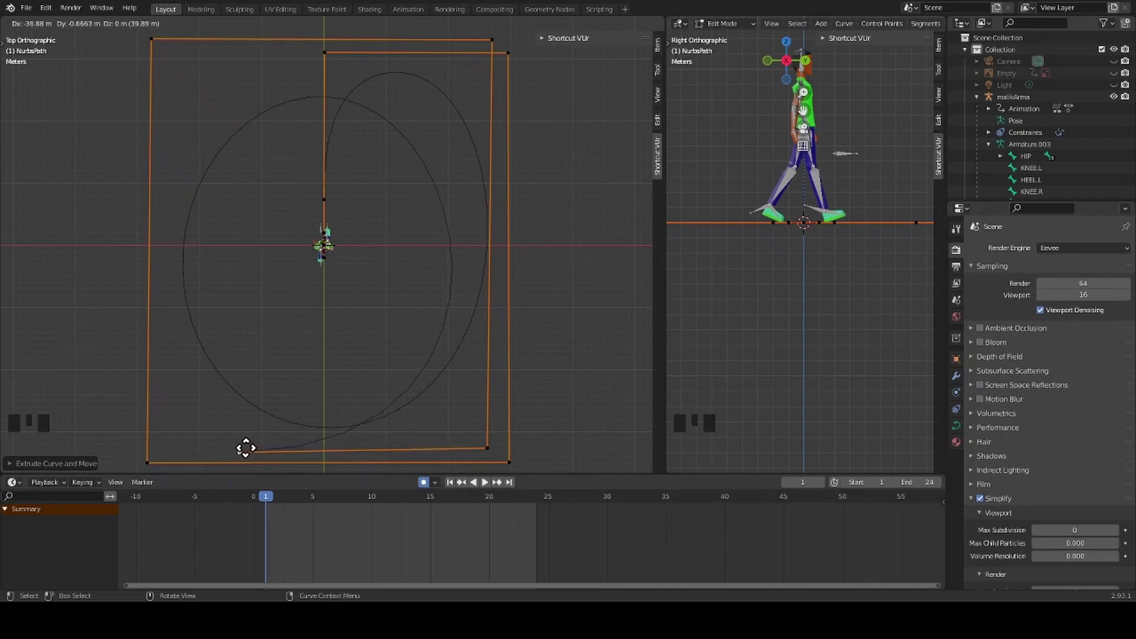
left_click(245, 447)
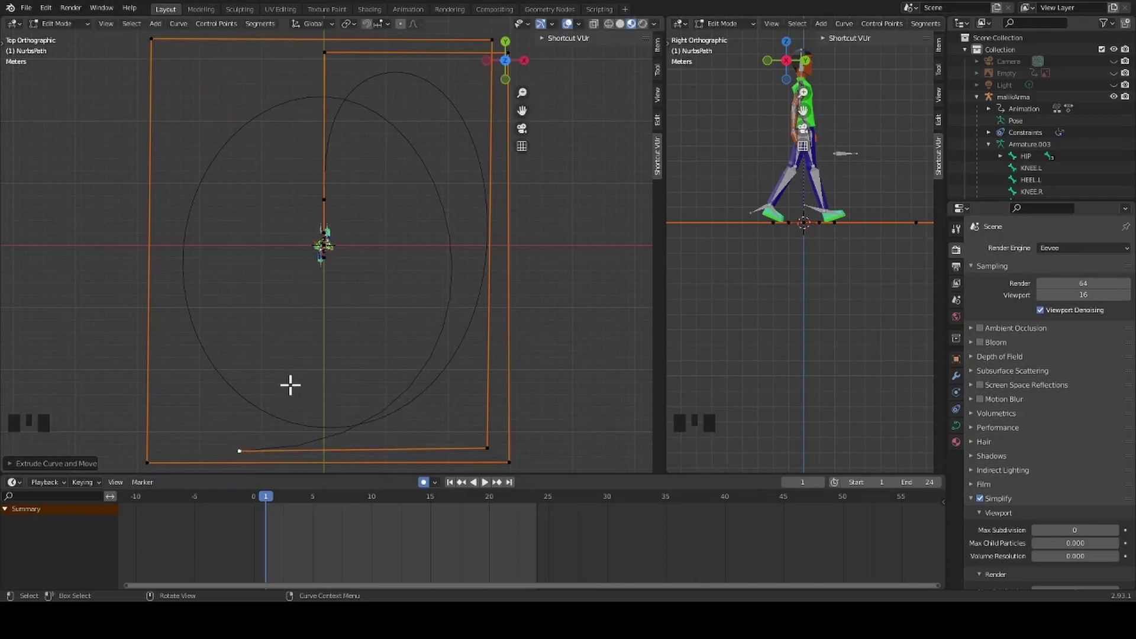
key("e")
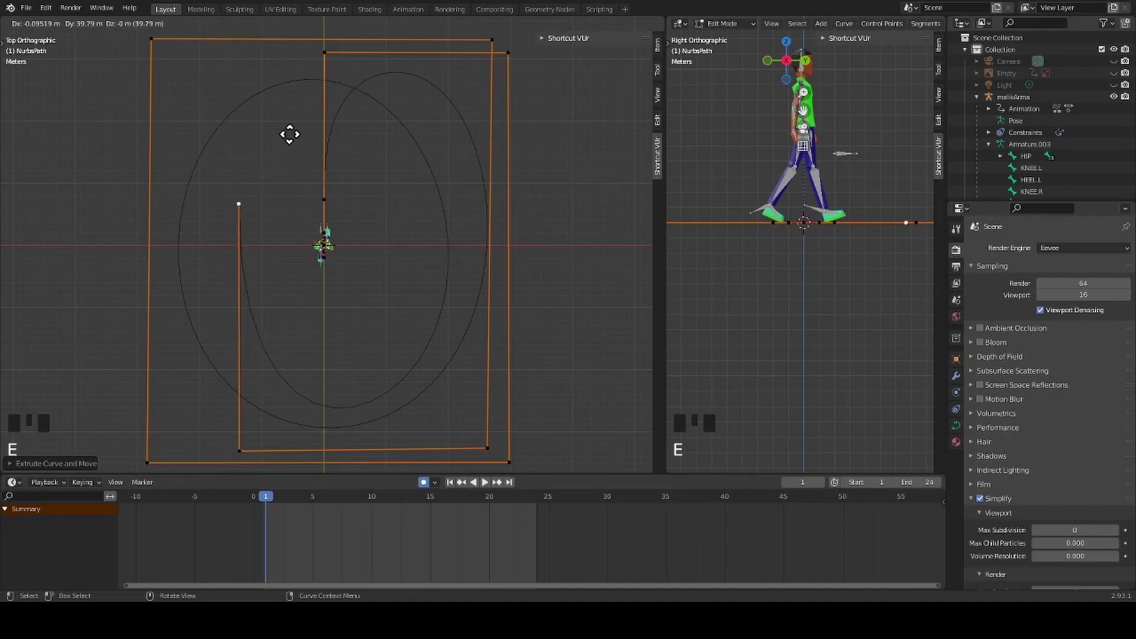
left_click(298, 98)
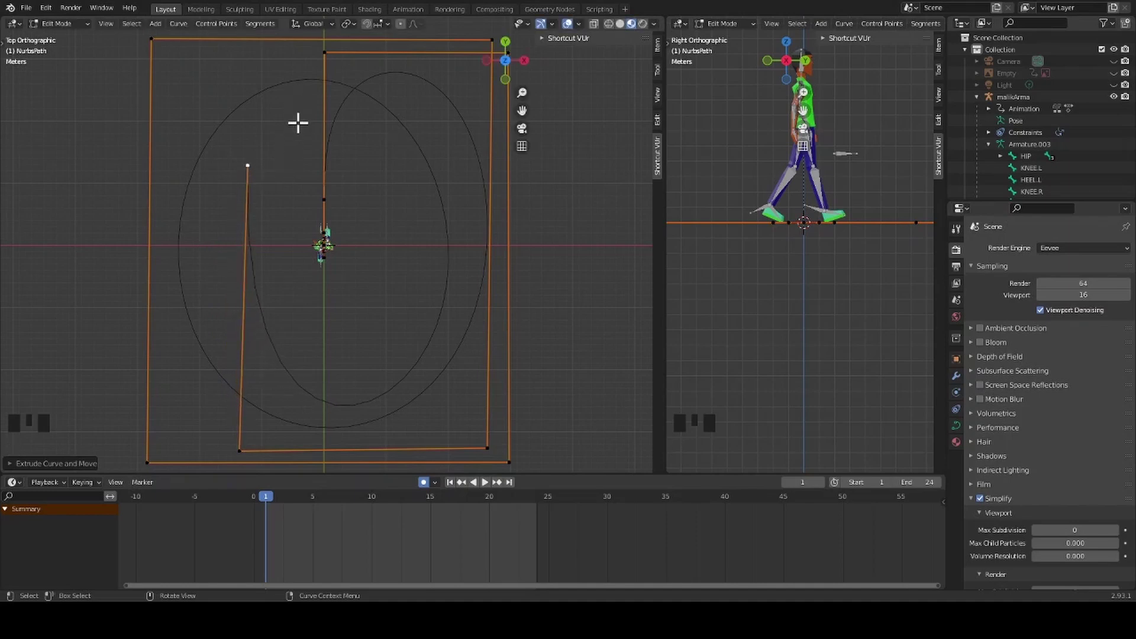
key("Return")
Return to Object Mode and parent the malikArma armature to the path using a Path Constraint.
left_click(753, 25)
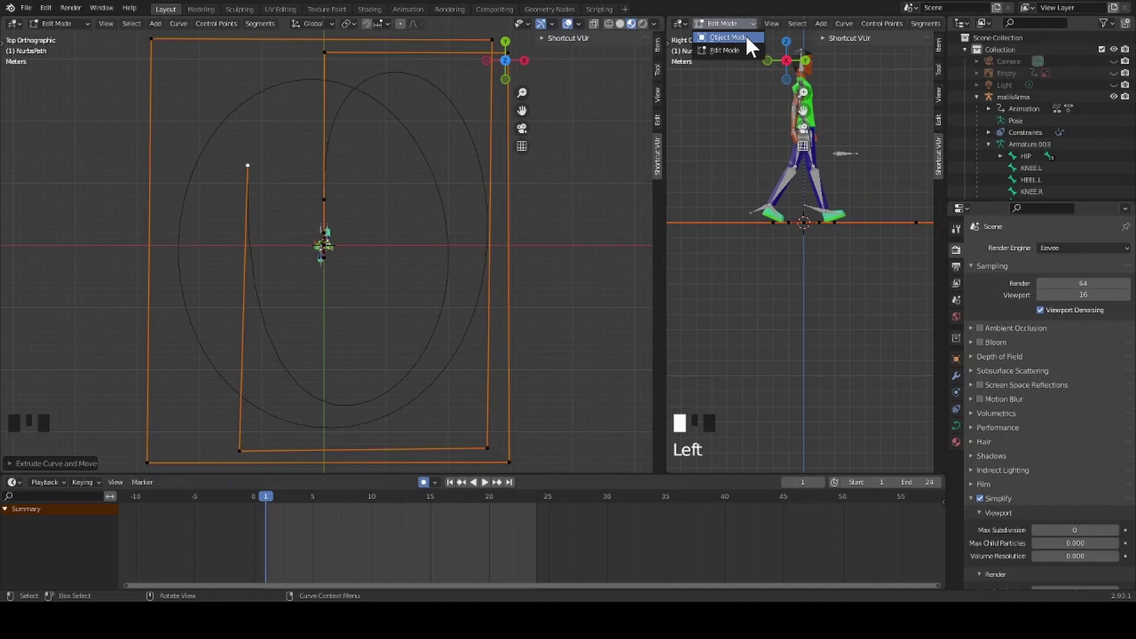
left_click(728, 37)
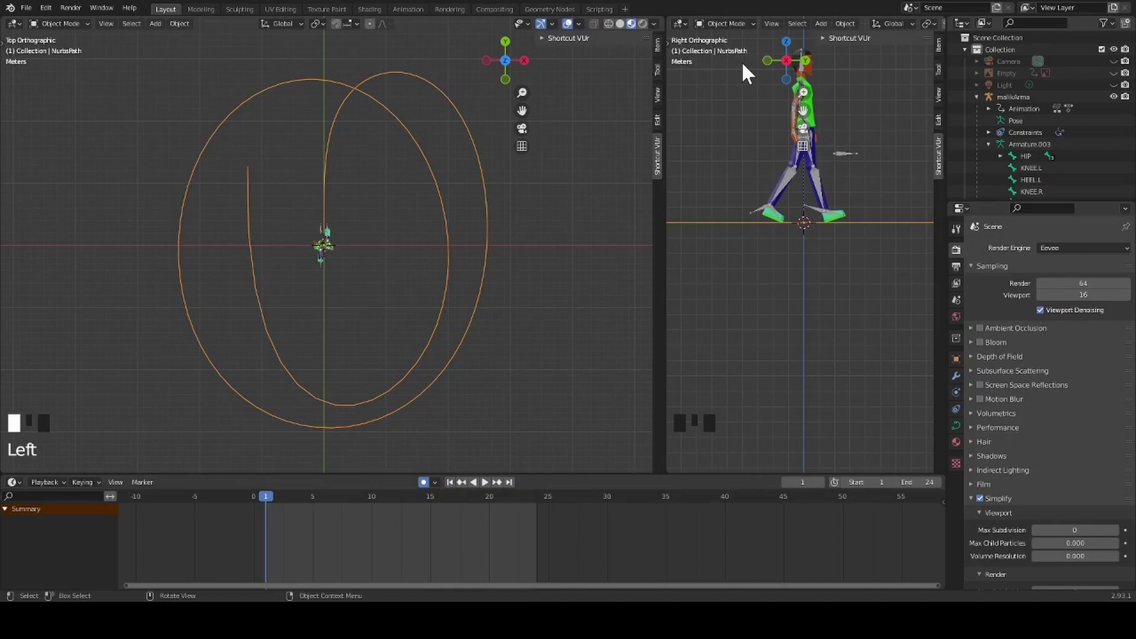
left_click(790, 189, "shift")
key("ctrl+p")
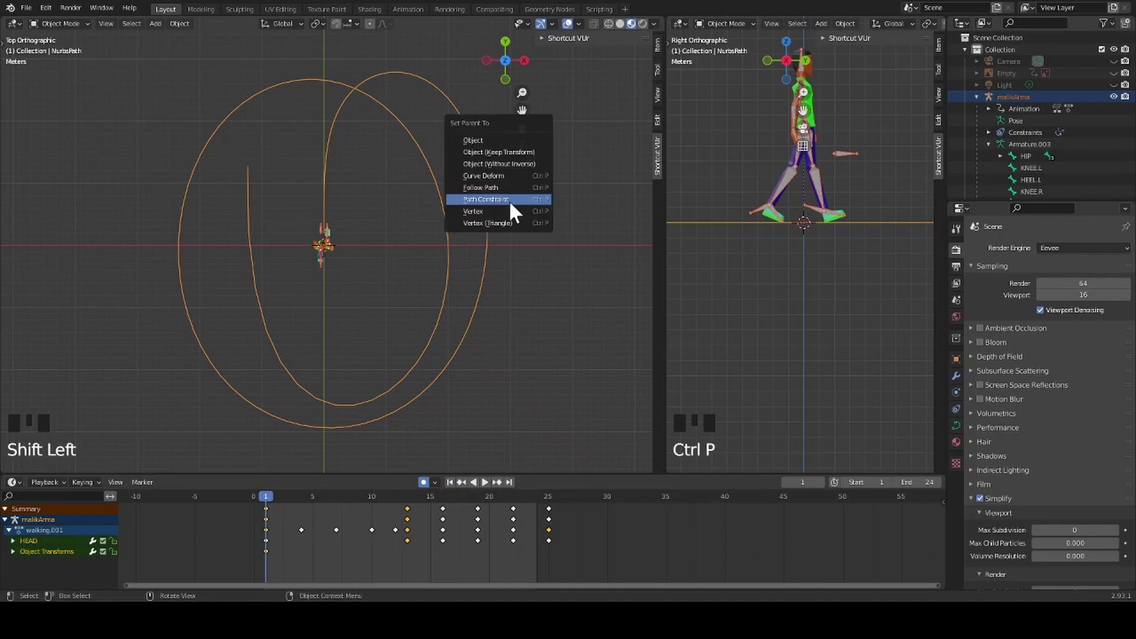
left_click(508, 200)
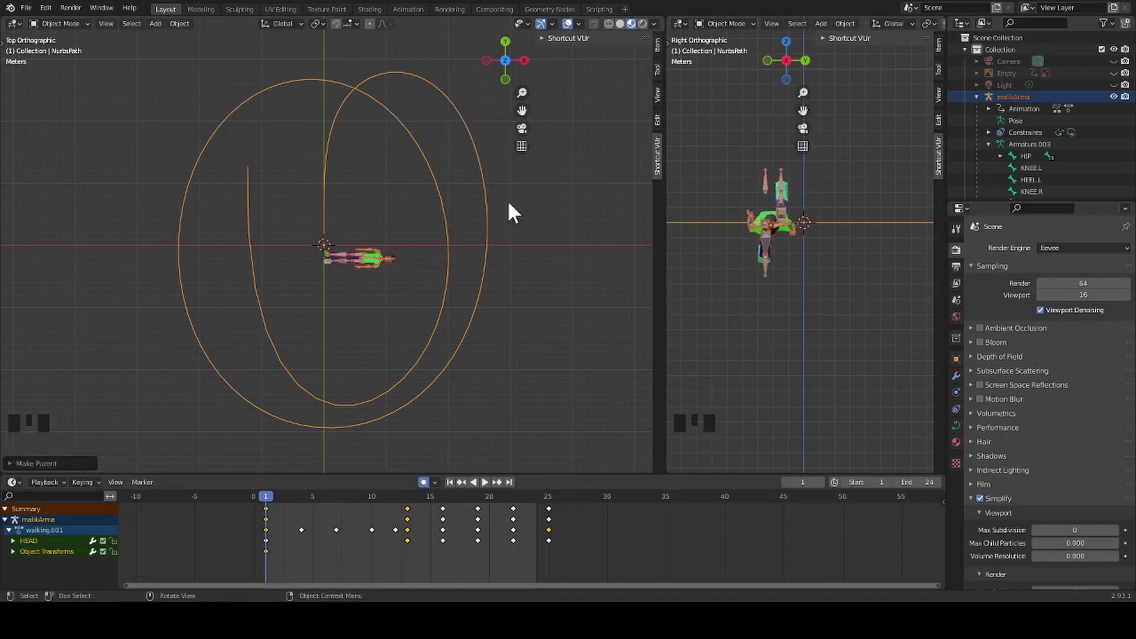
Select only malikArma and enable Follow Curve in its AutoPath constraint.
double_click(379, 260)
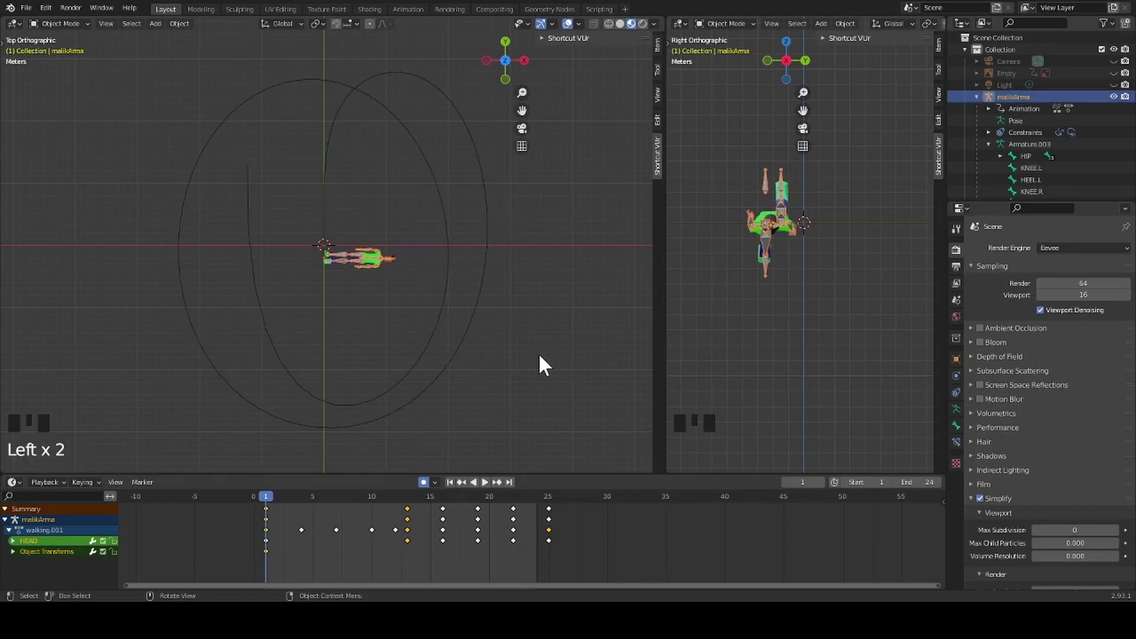
left_click(654, 334)
left_click(954, 391)
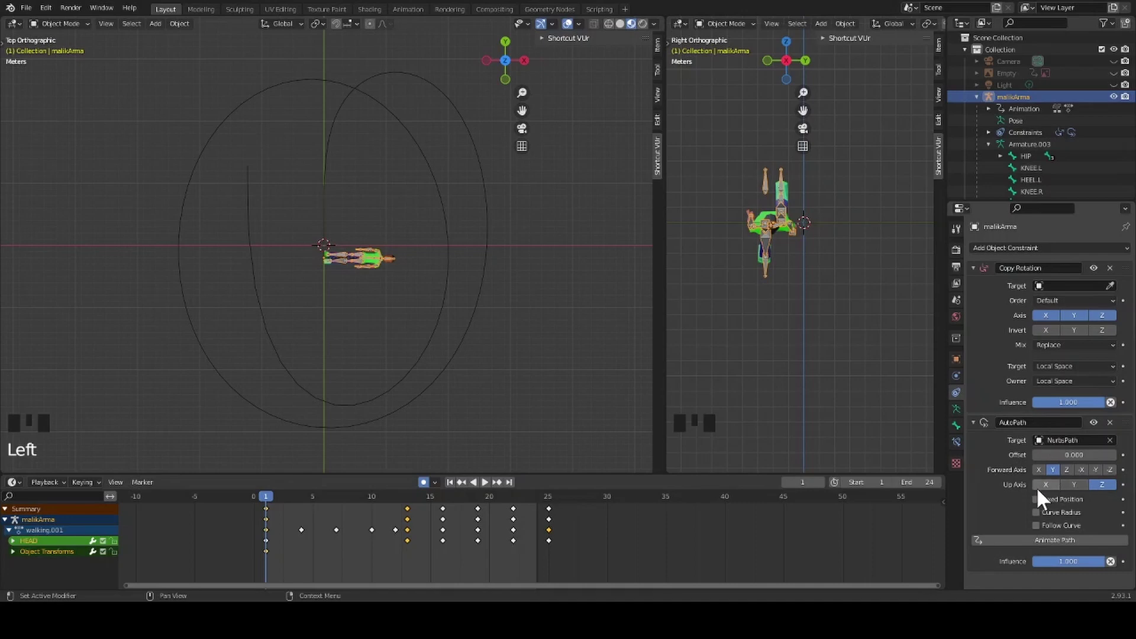
left_click(1034, 525)
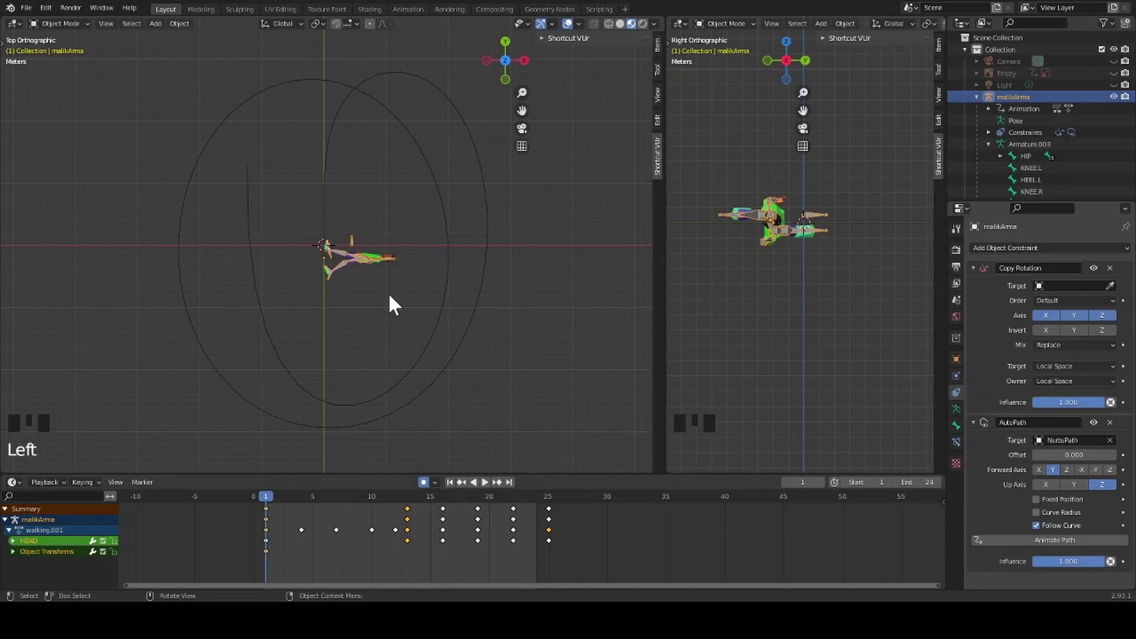
In back view, rotate the malikArma armature by 90° so the character stands upright.
left_click(505, 42)
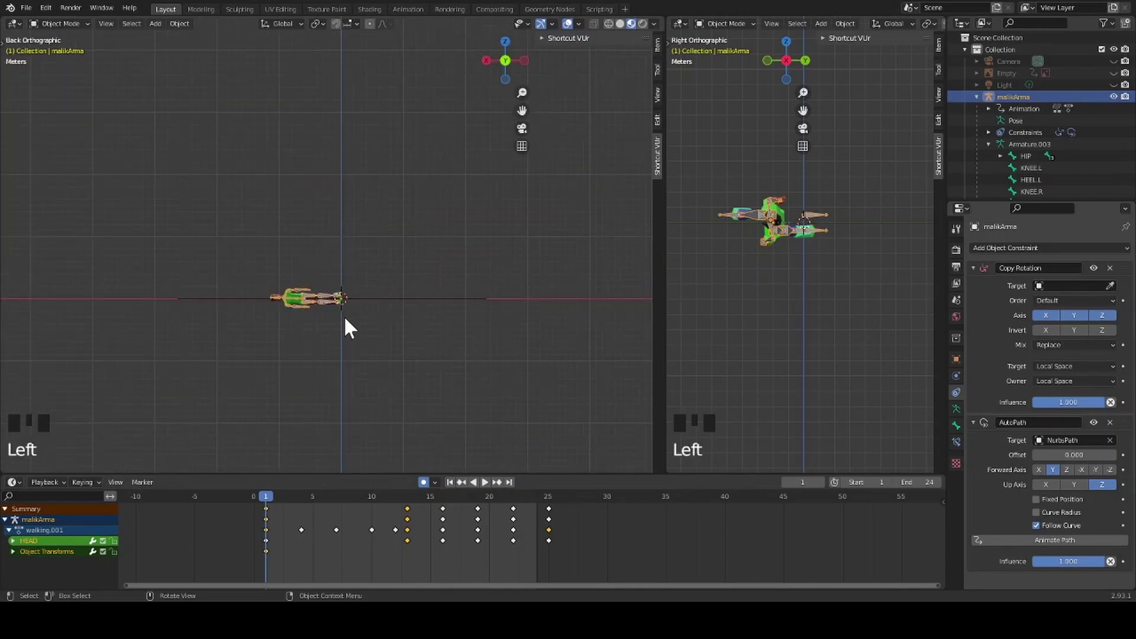
scroll(345, 319, "up", 4)
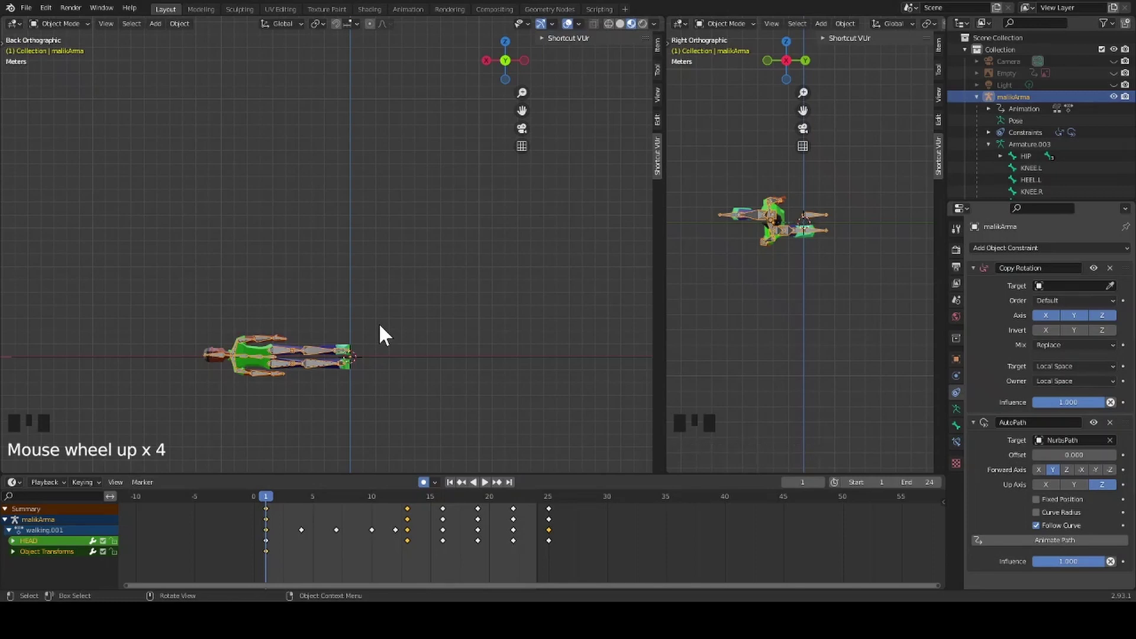
key("r")
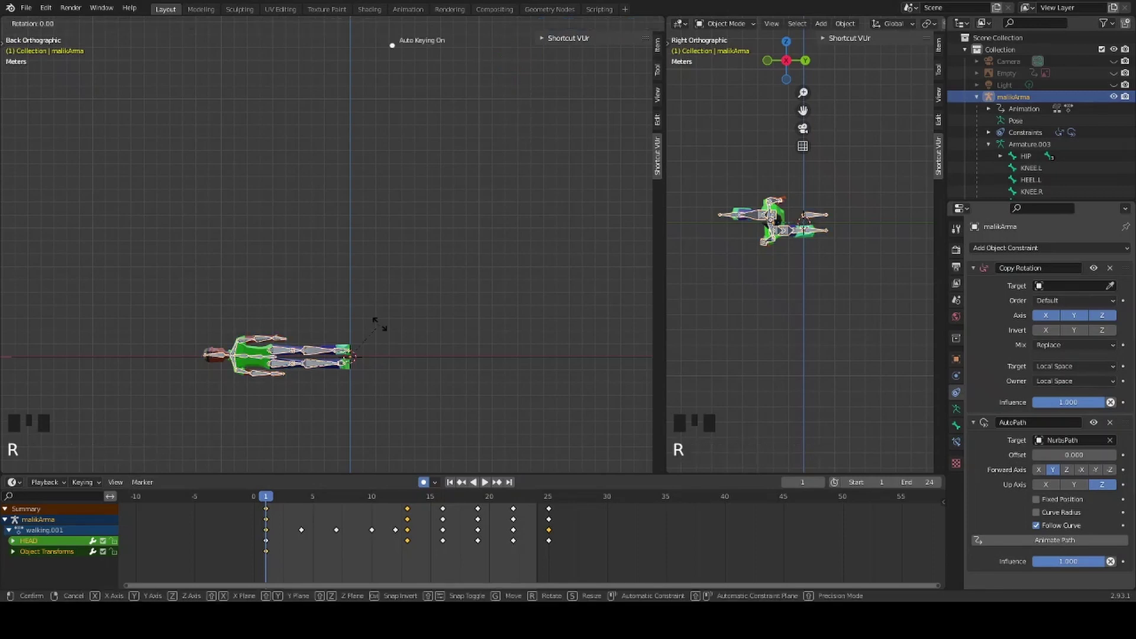
type("90")
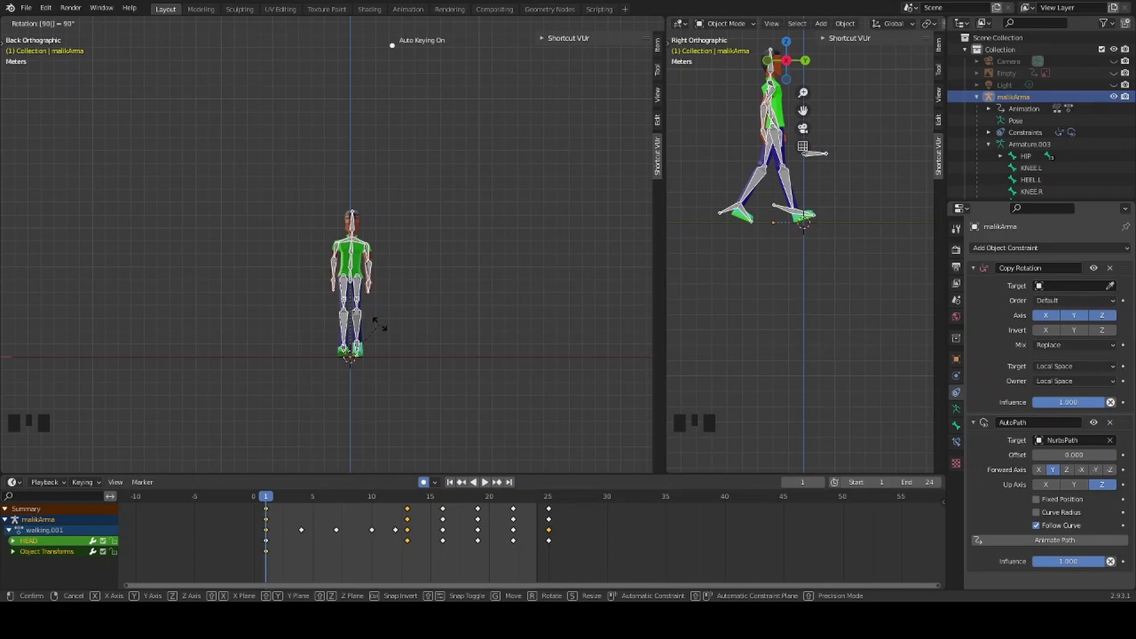
key("Return")
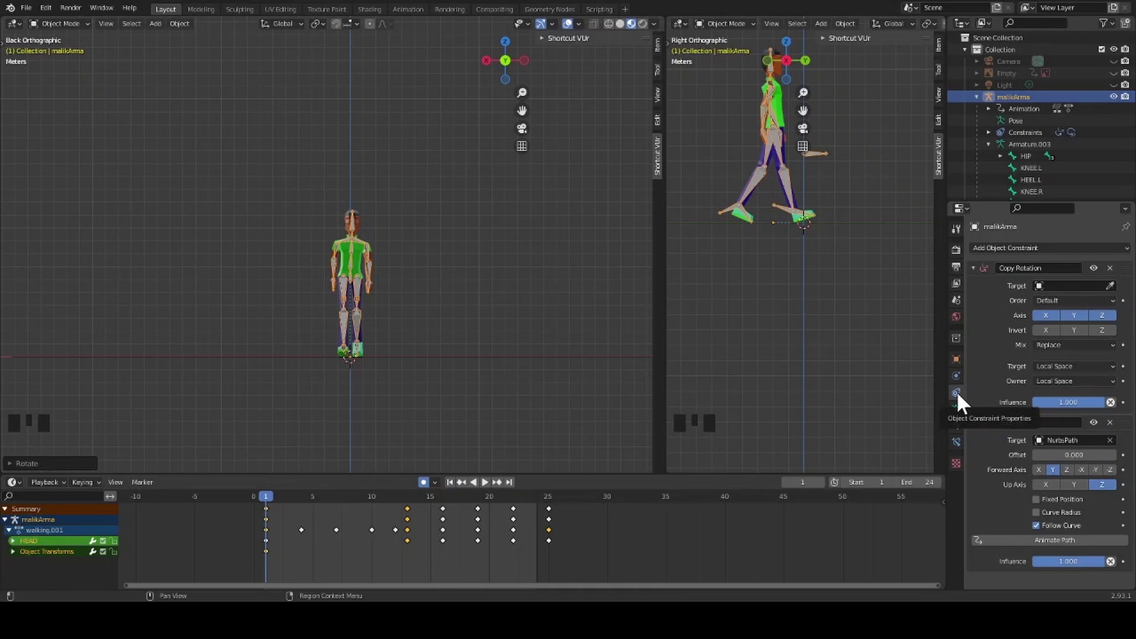
Animate the AutoPath constraint's path and scrub the timeline through to frame 42 to check the character's motion along the curve.
left_click(1033, 540)
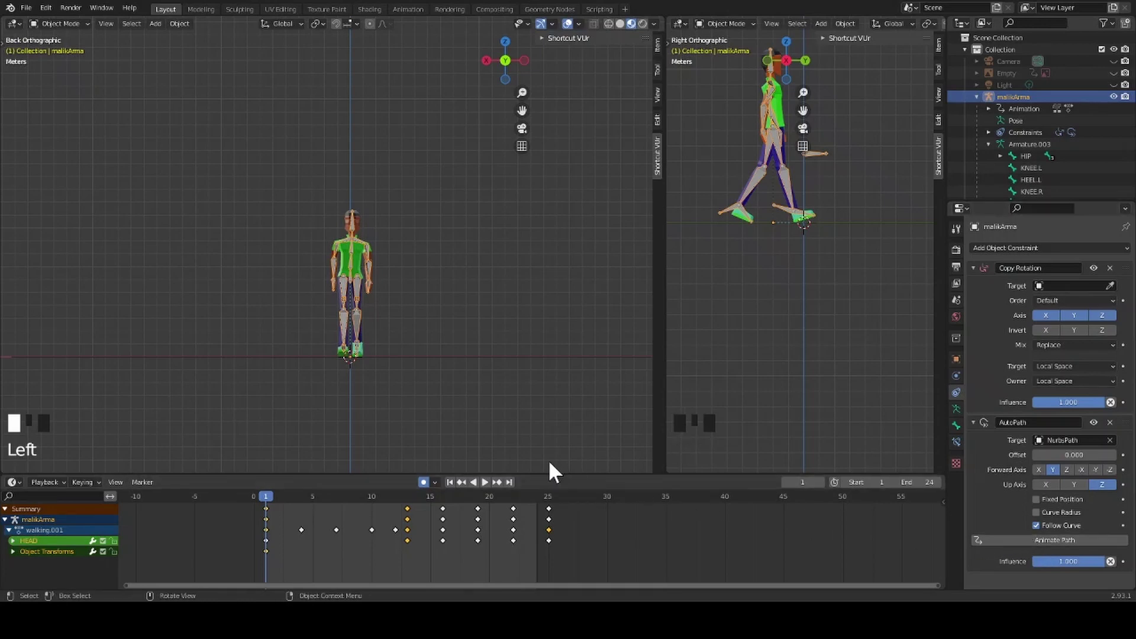
left_click_drag(265, 496, 434, 507)
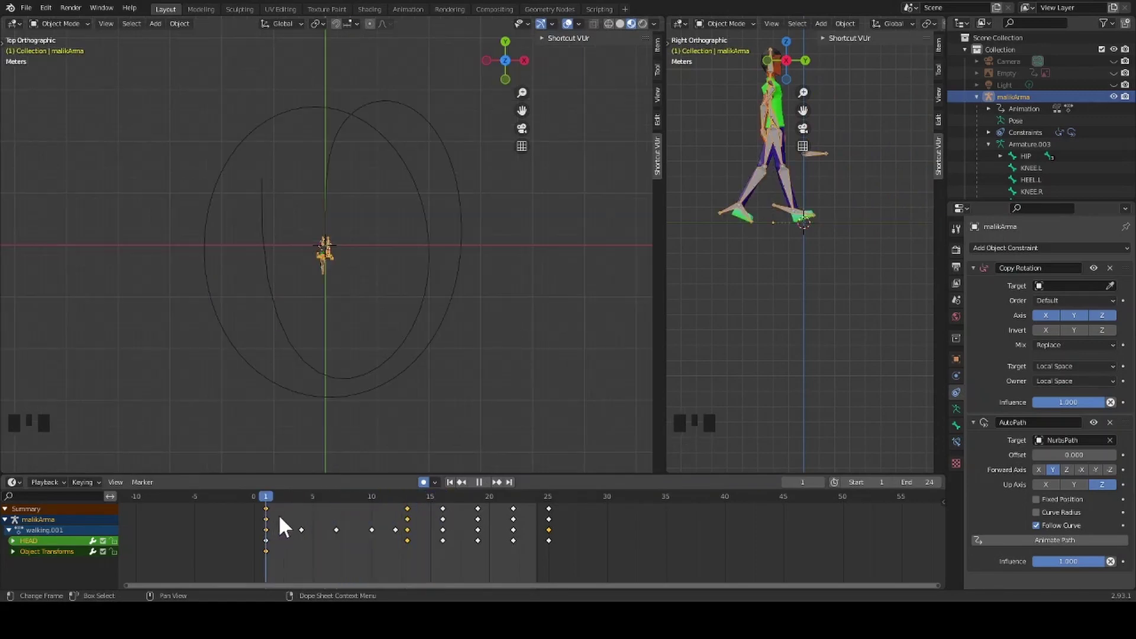
left_click(325, 513)
left_click_drag(346, 513, 517, 530)
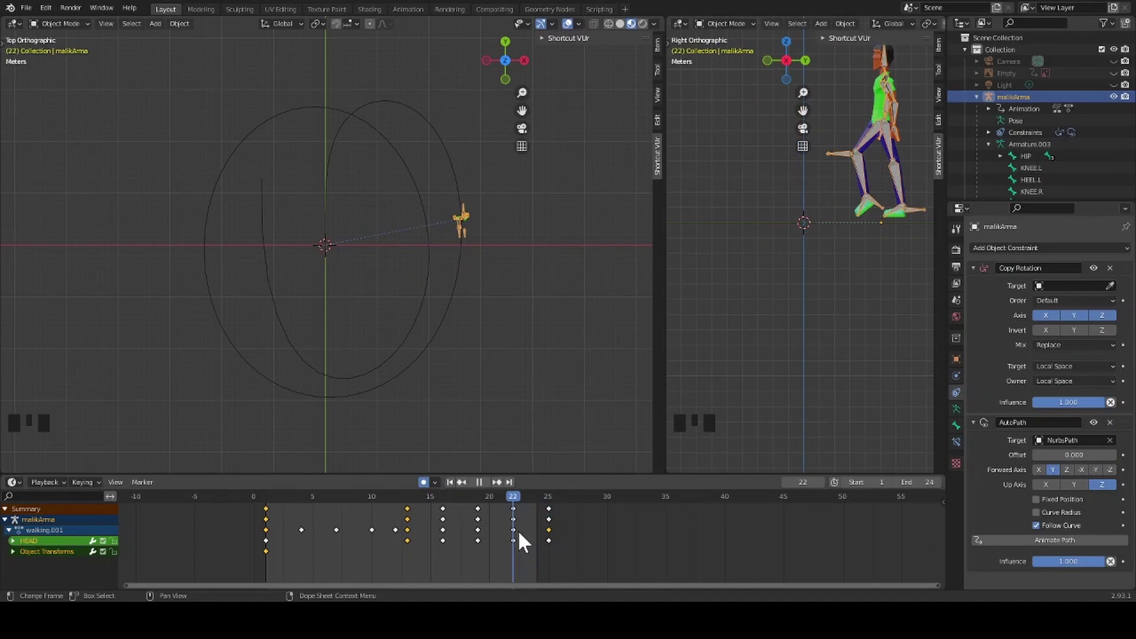
left_click(569, 539)
left_click_drag(513, 498, 746, 505)
scroll(666, 550, "down", 15)
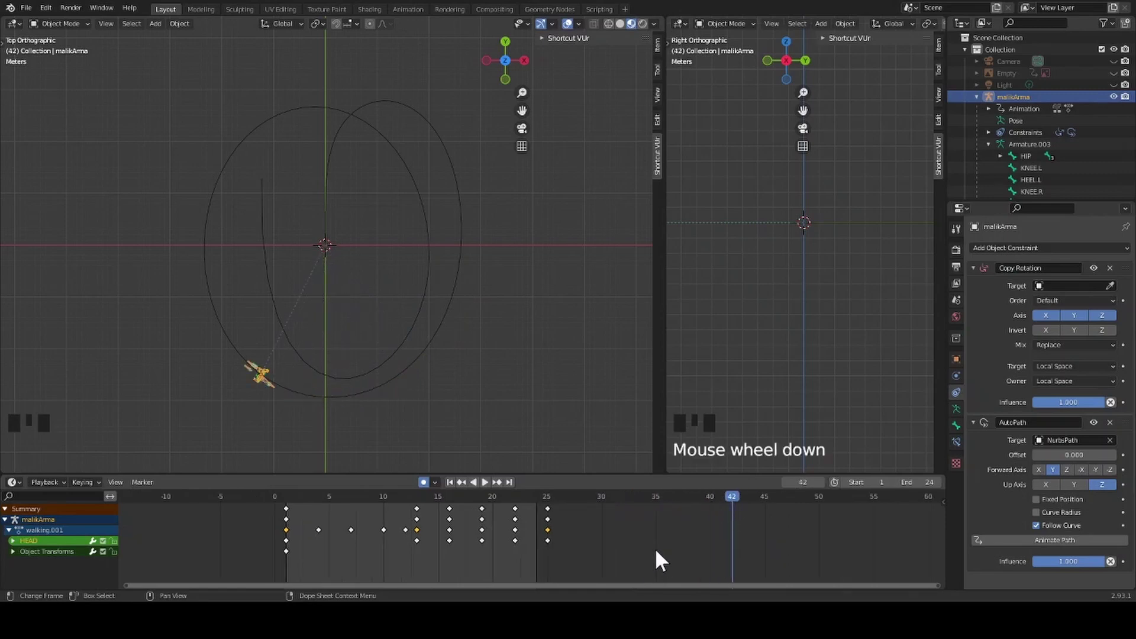
scroll(653, 554, "down", 2)
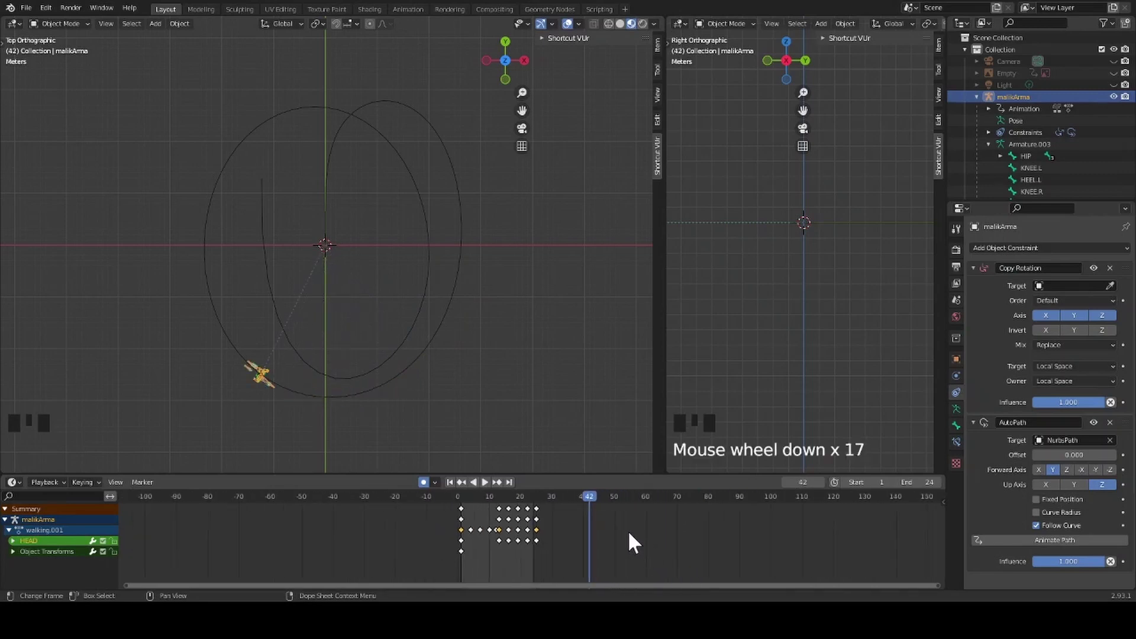
Scrub the timeline to the end of the path at frame 101 and set the scene's end frame to 101.
left_click_drag(590, 495, 775, 507)
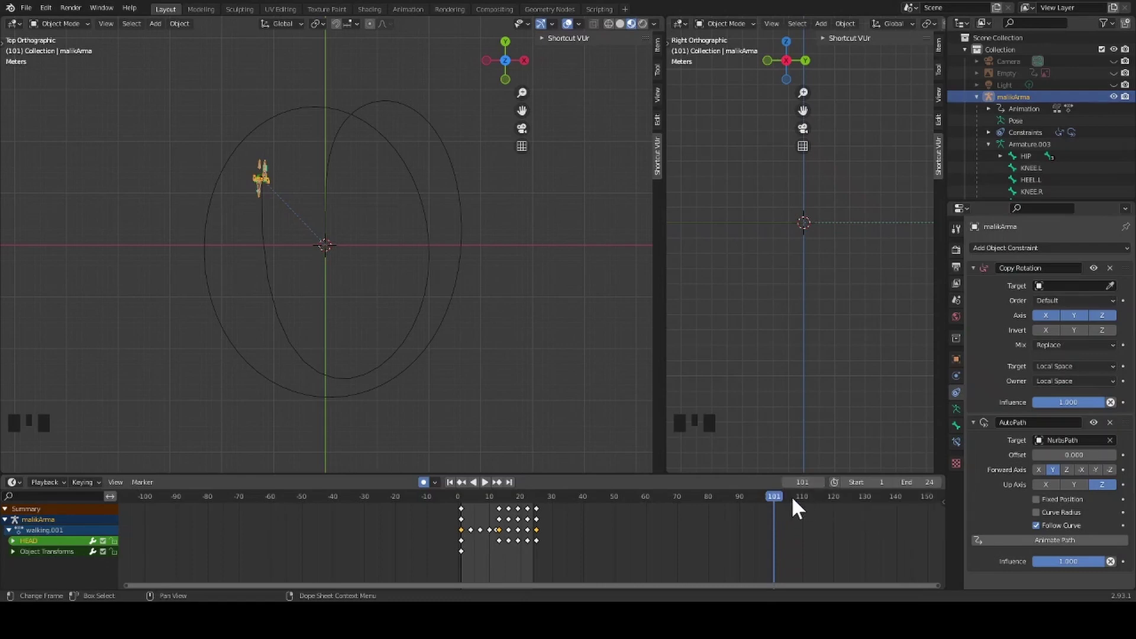
left_click(922, 482)
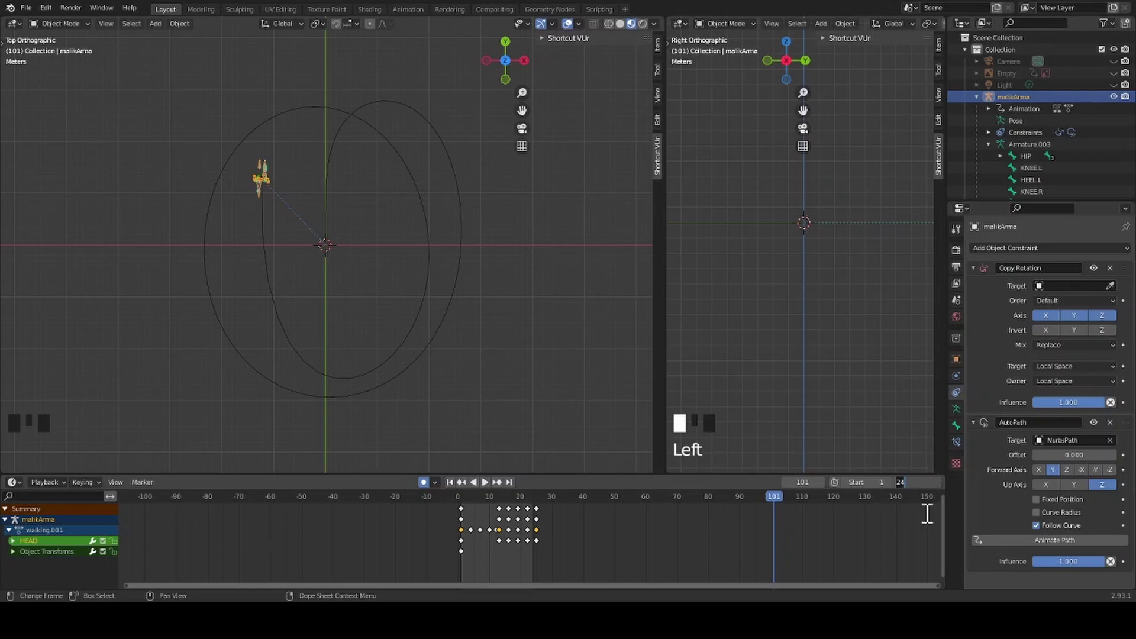
type("101")
key("Return")
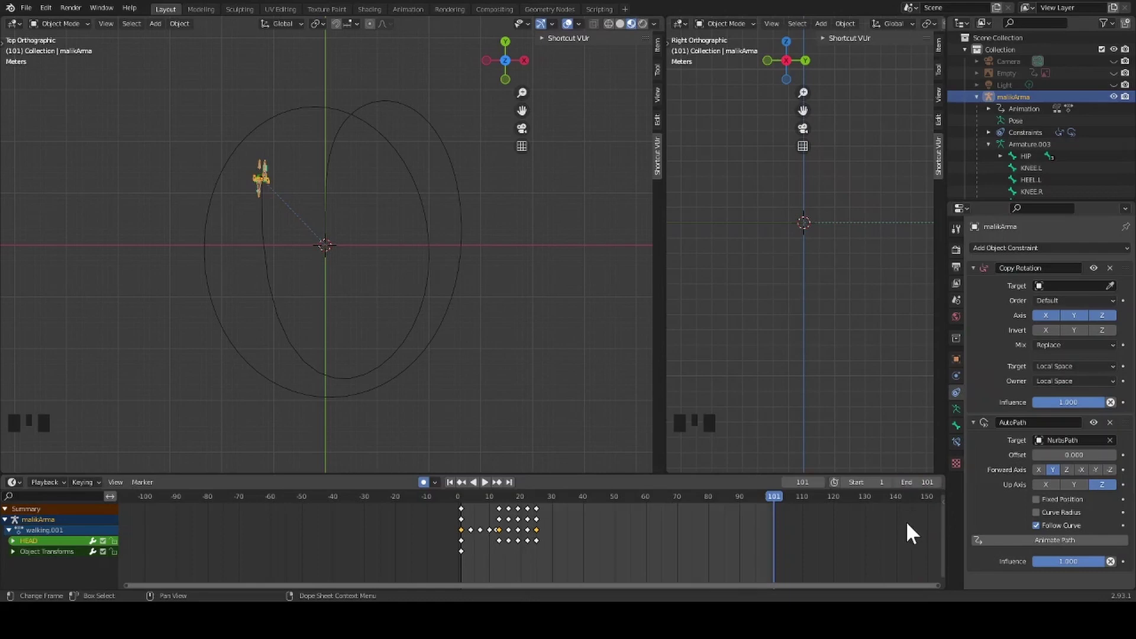
Play the animation in a perspective view to review the character's travel along the path, and return to frame 1.
left_click(482, 481)
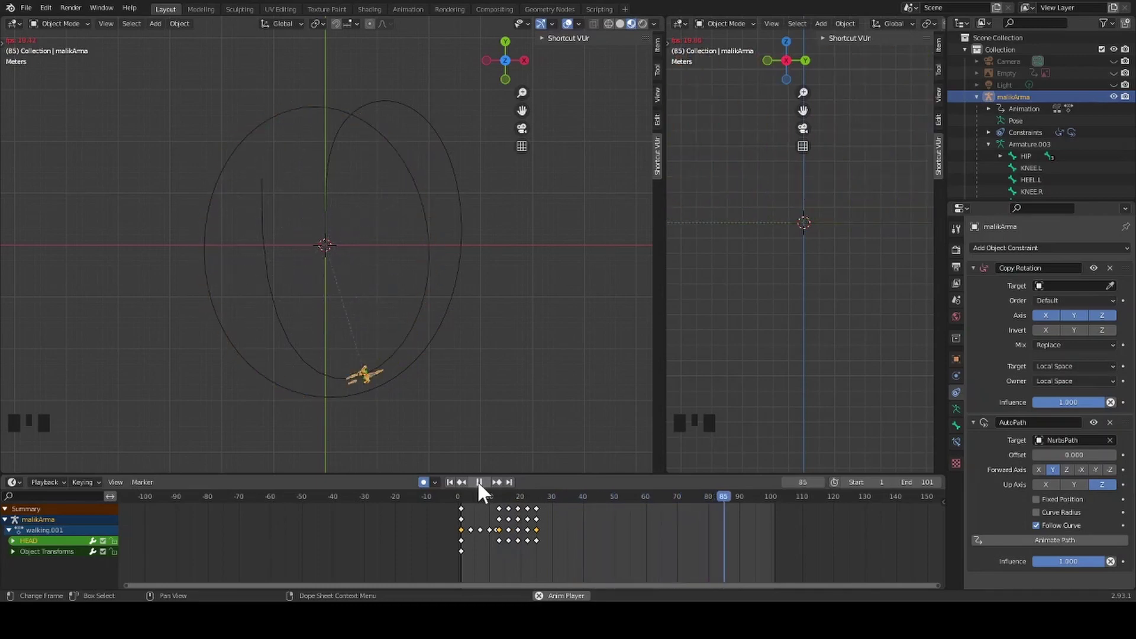
middle_click_drag(485, 426, 420, 313)
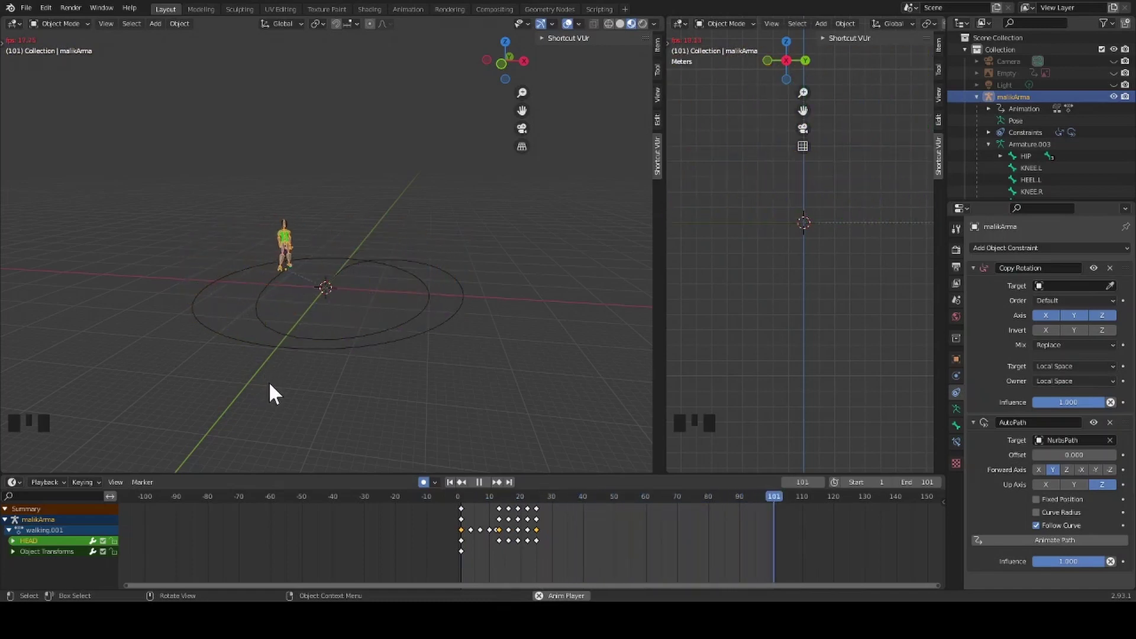
left_click(480, 481)
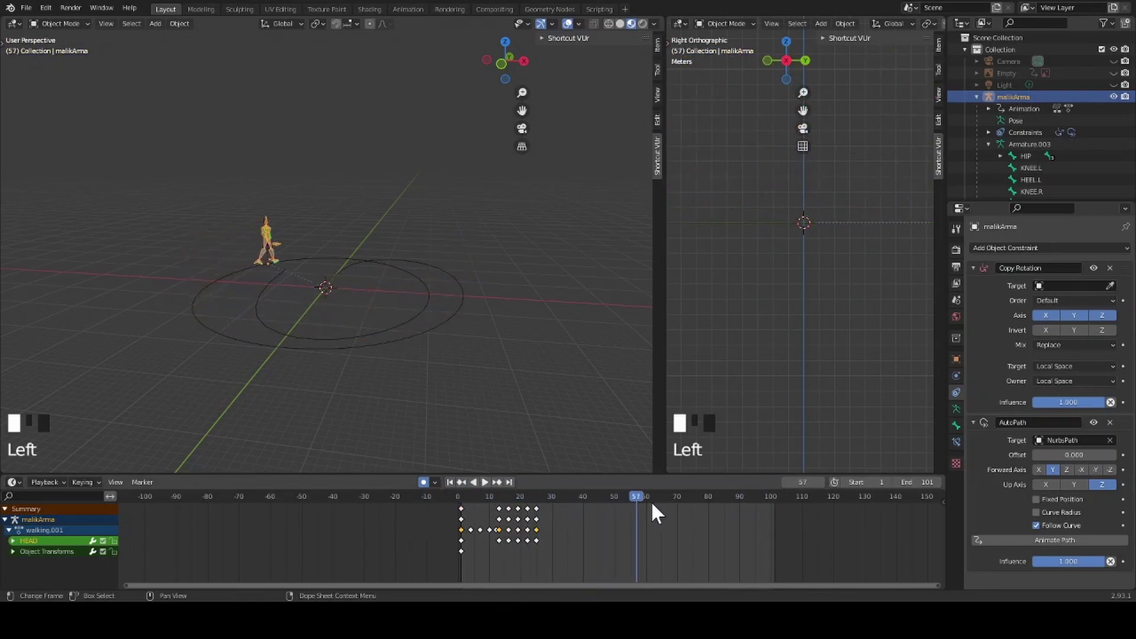
left_click_drag(637, 494, 461, 498)
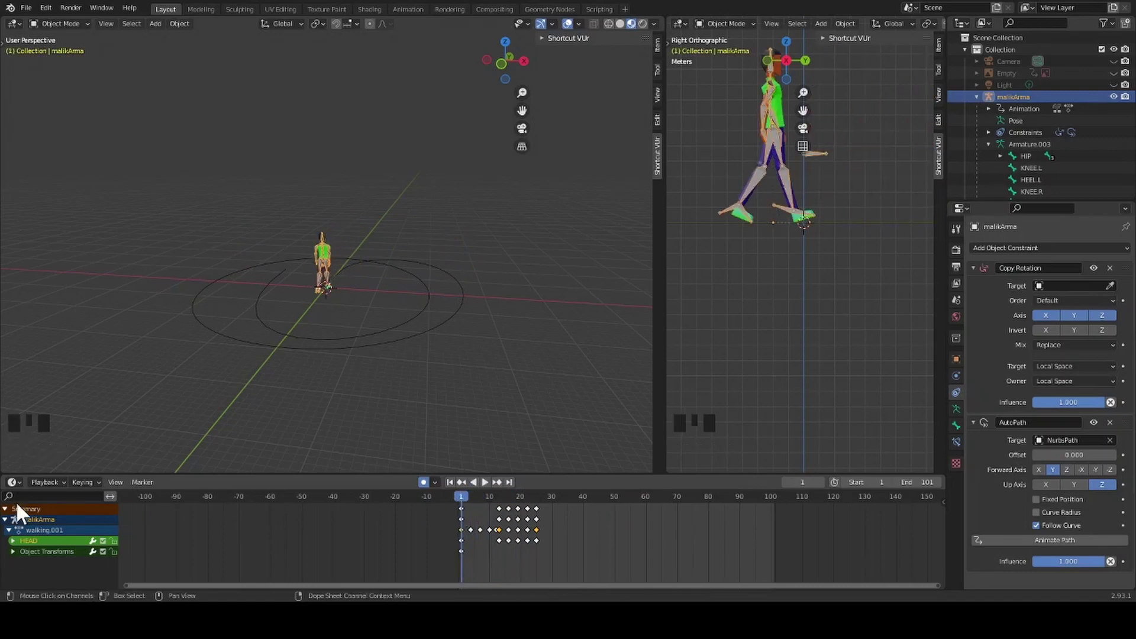
Switch the timeline area to the Nonlinear Animation editor and push the walking.001 action down into a strip.
left_click(15, 482)
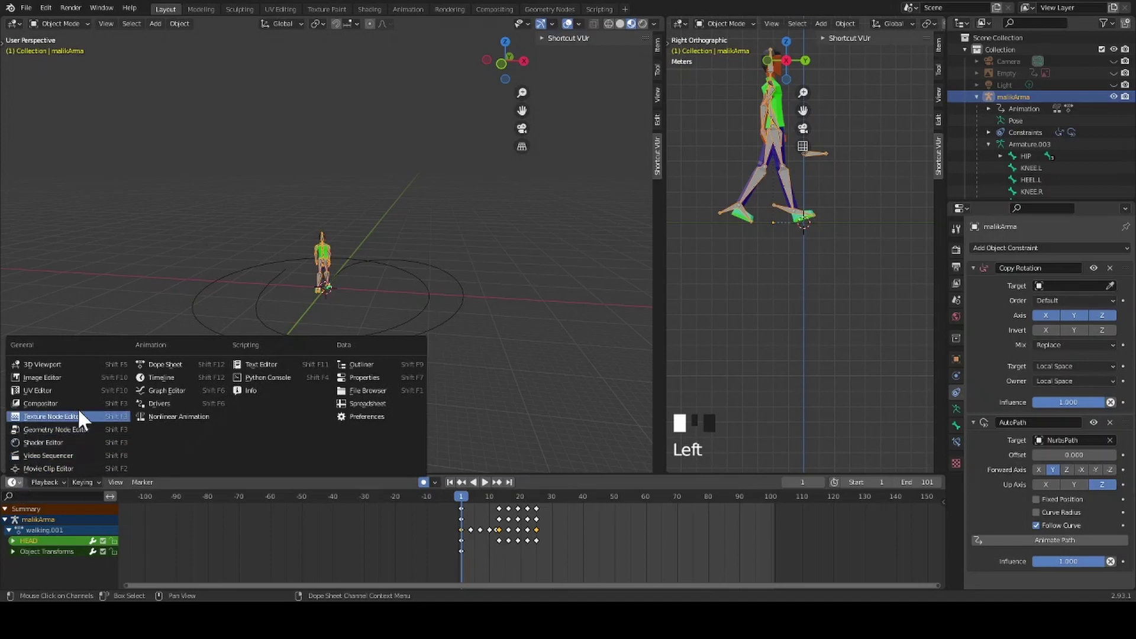
left_click(174, 417)
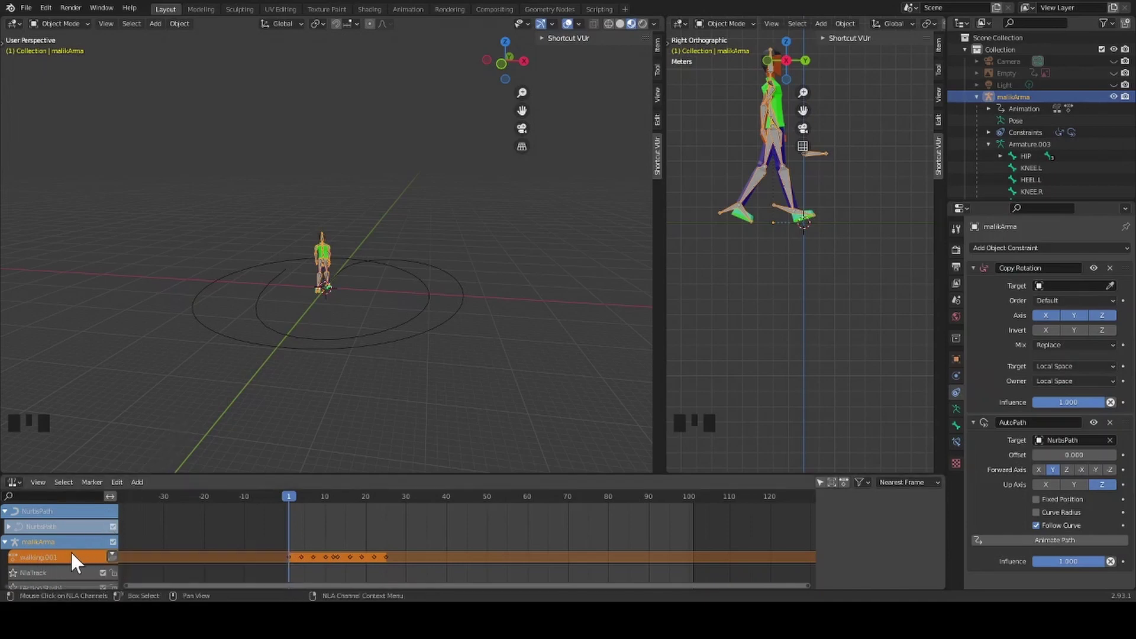
left_click(112, 552)
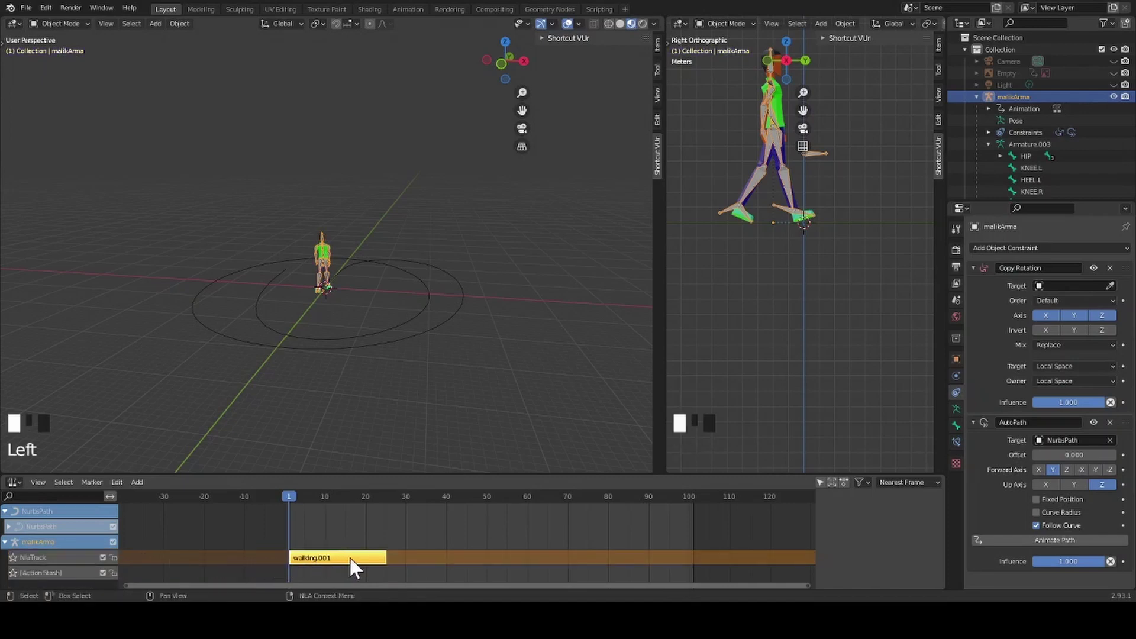
In the walking.001 strip's Action Clip settings, set Repeat to 30.
key("n")
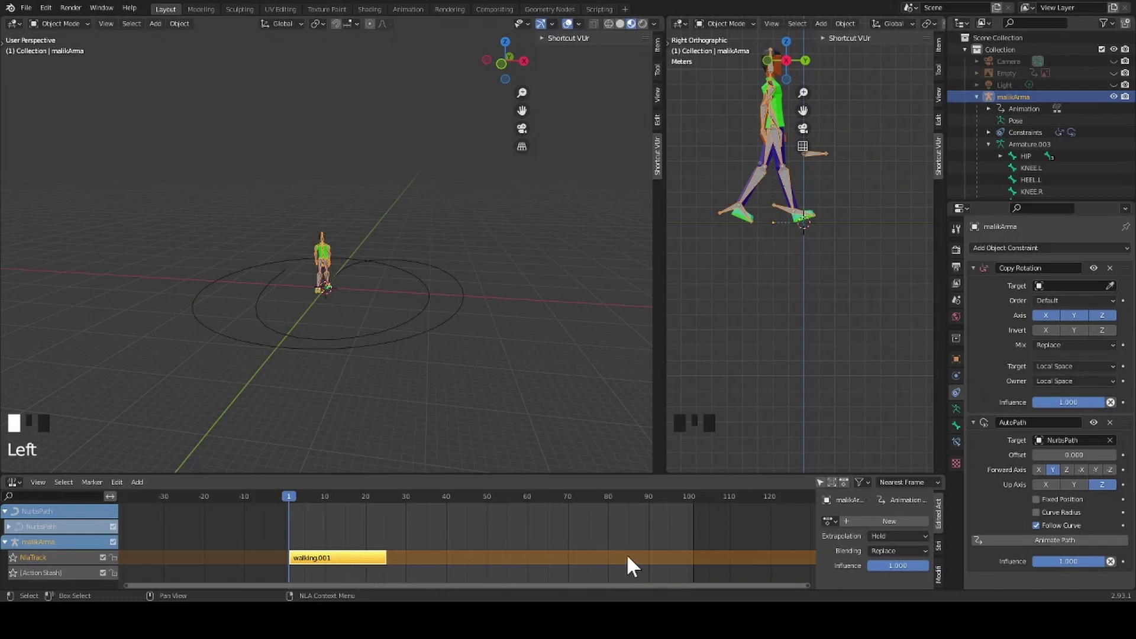
left_click(938, 545)
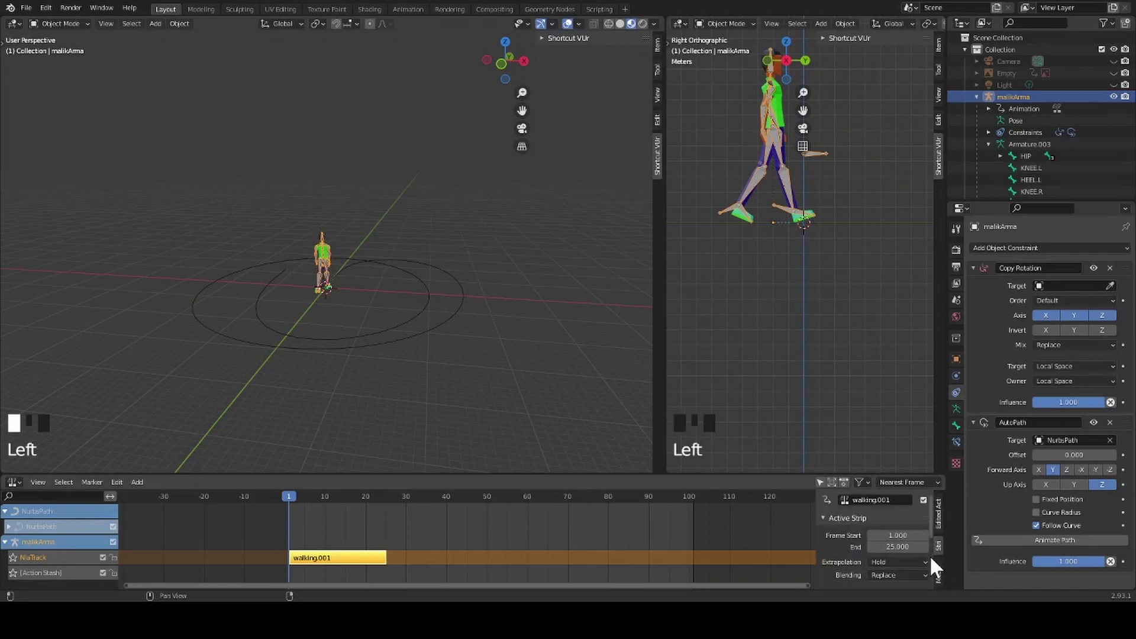
left_click_drag(776, 473, 787, 400)
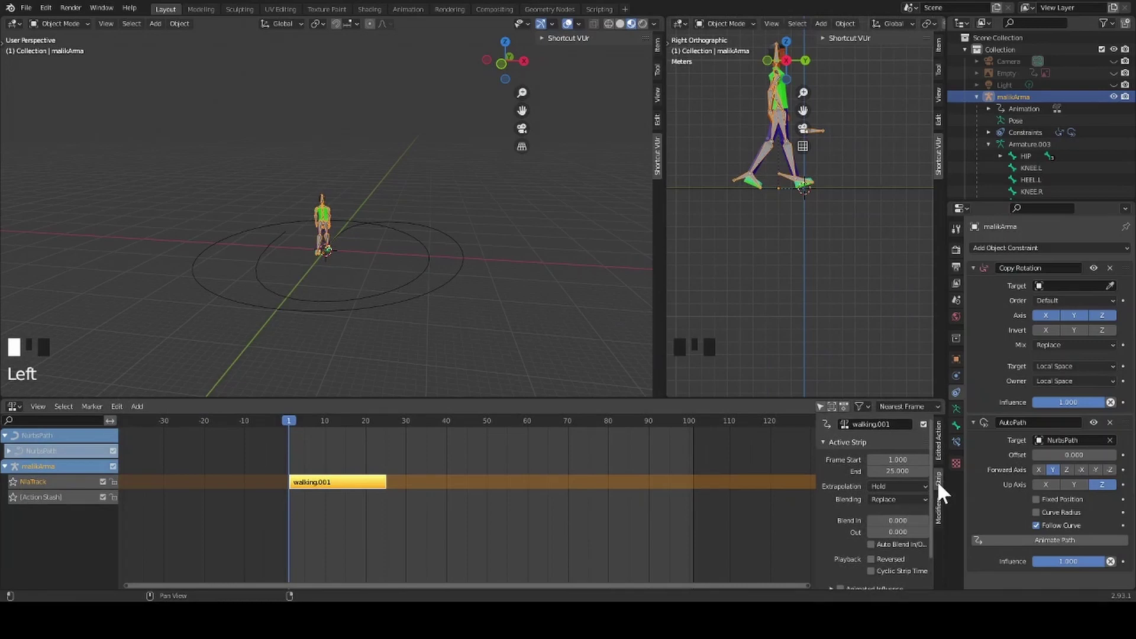
left_click(823, 442)
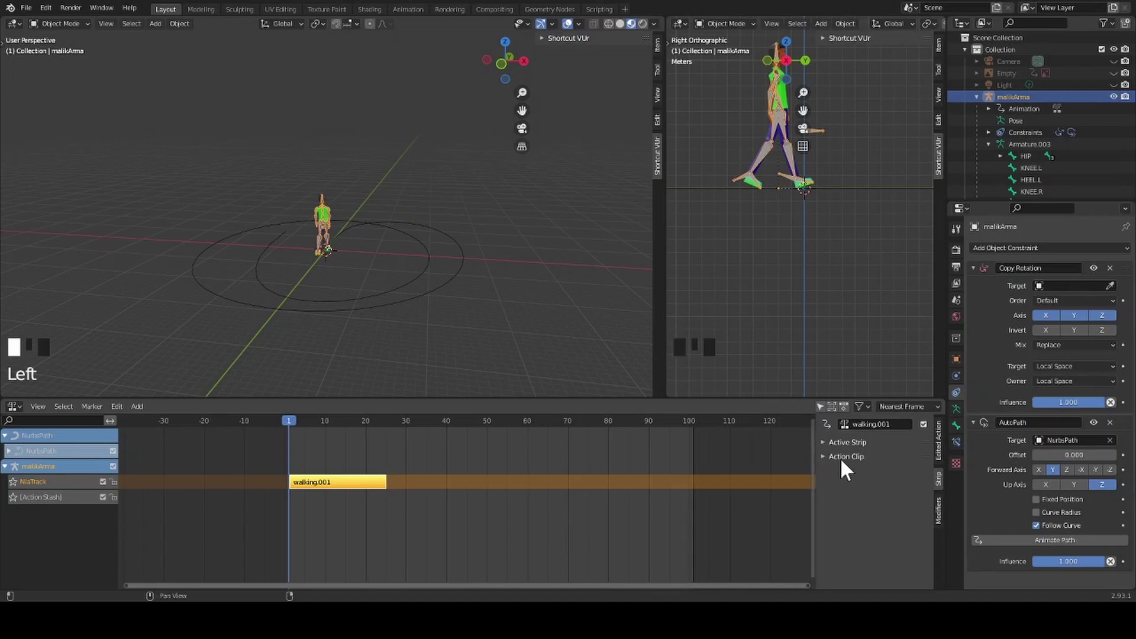
left_click(827, 458)
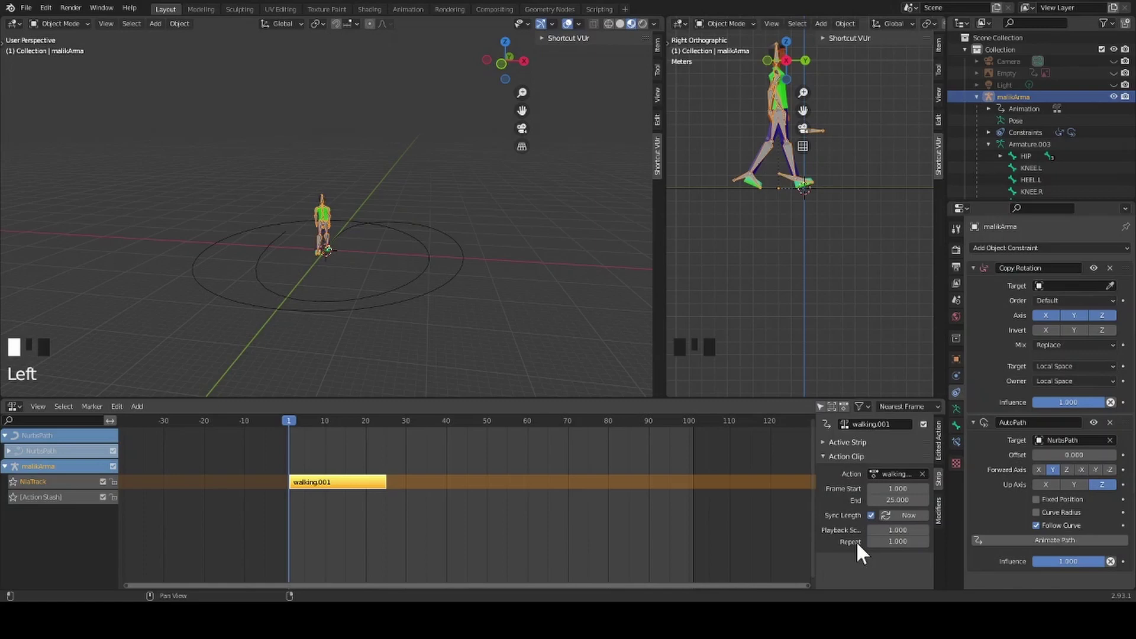
left_click(895, 541)
key("Return")
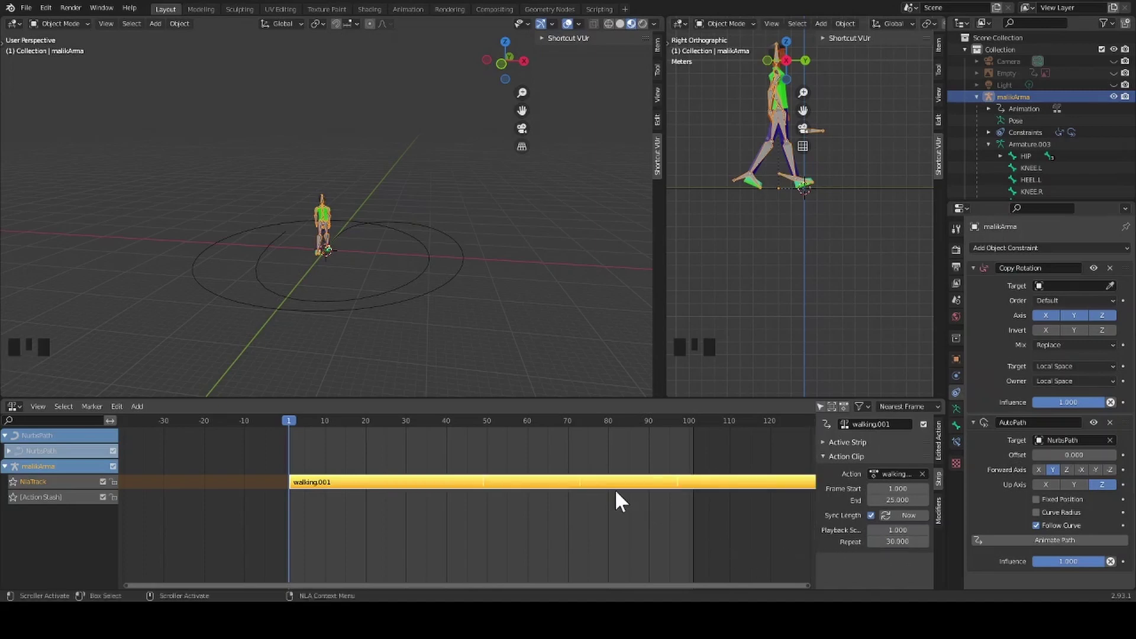
Switch the Nonlinear Animation area back to the Timeline, play the repeated walk along the path, and return to frame 1.
left_click(13, 407)
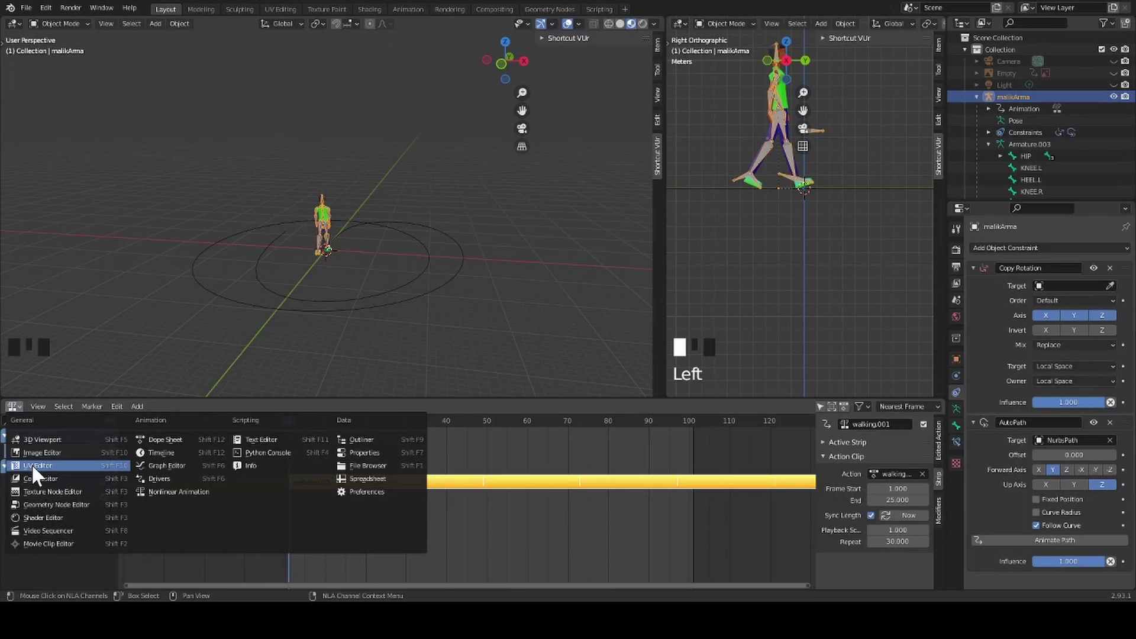
left_click(148, 453)
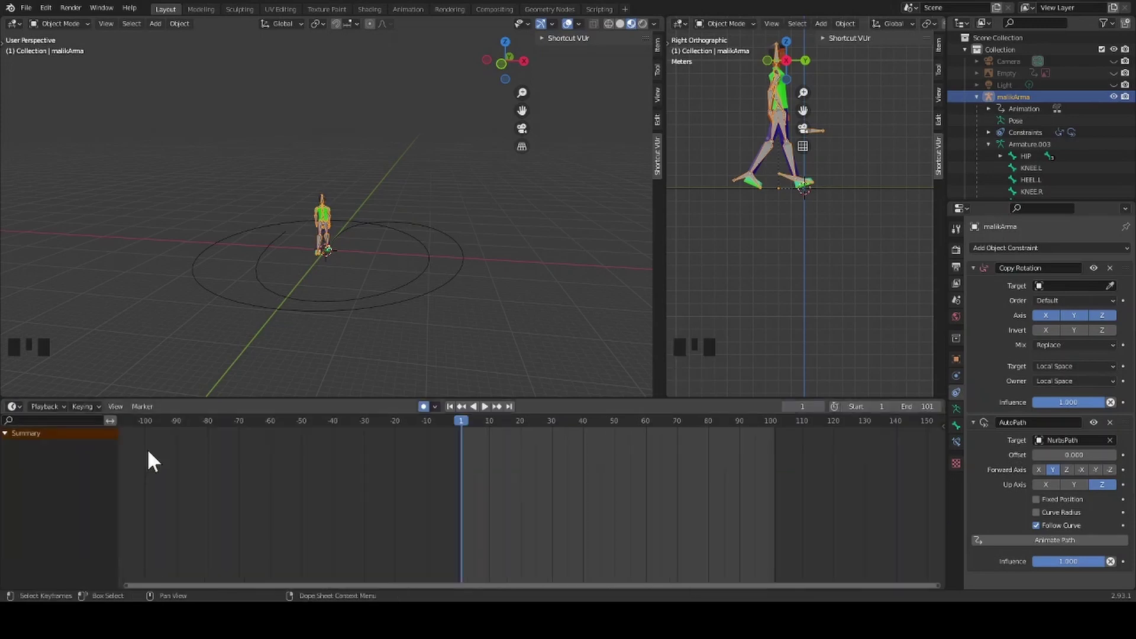
left_click(484, 406)
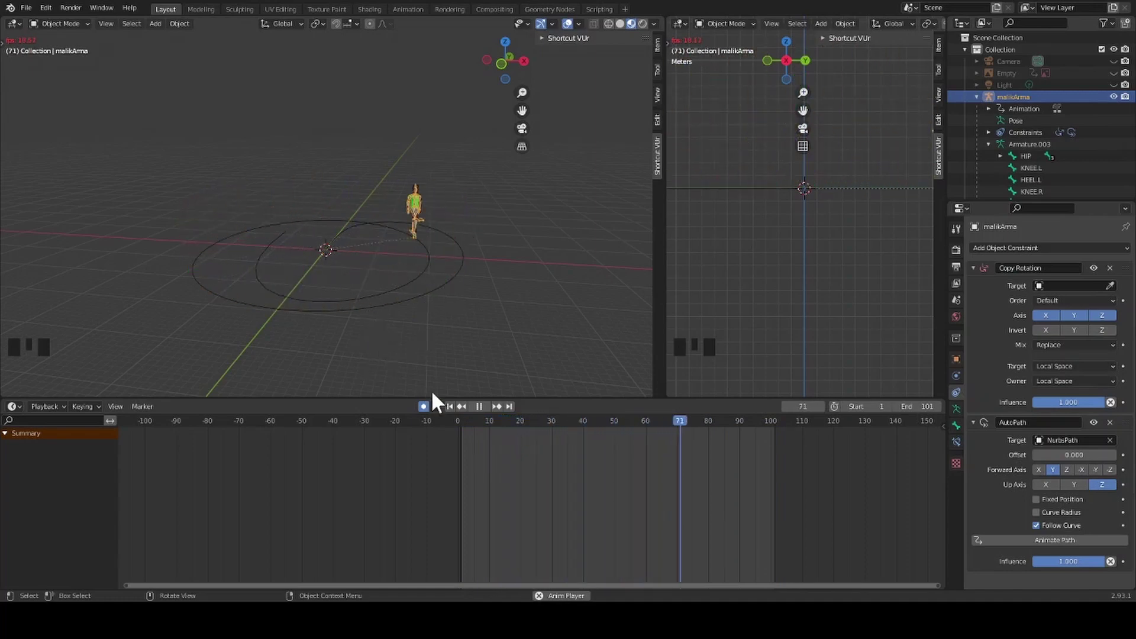
left_click(478, 406)
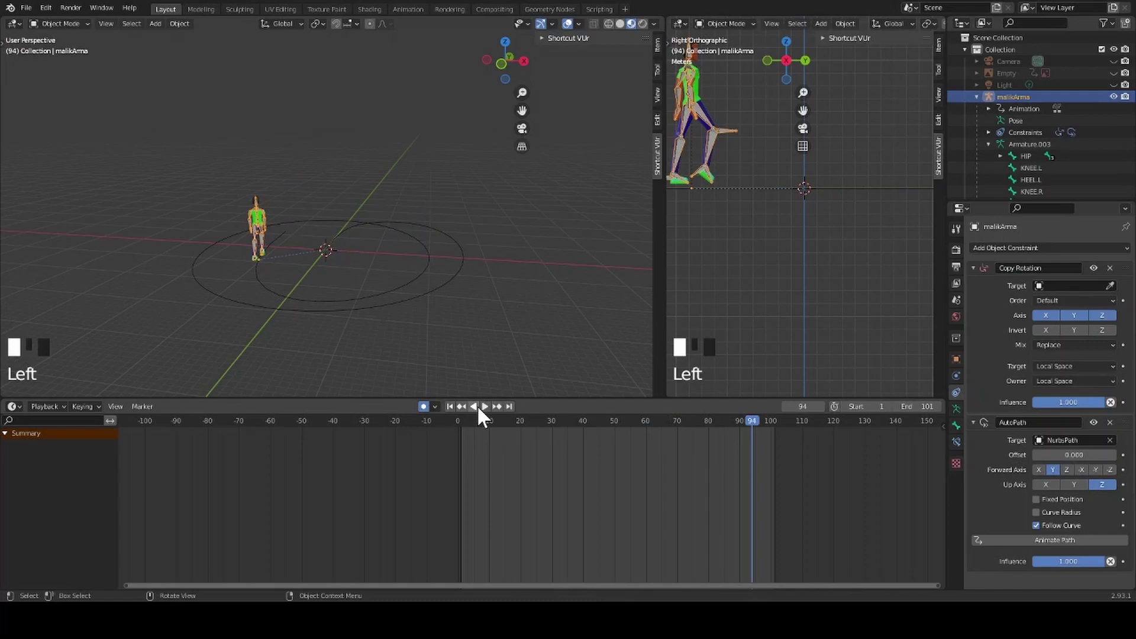
left_click_drag(751, 420, 460, 432)
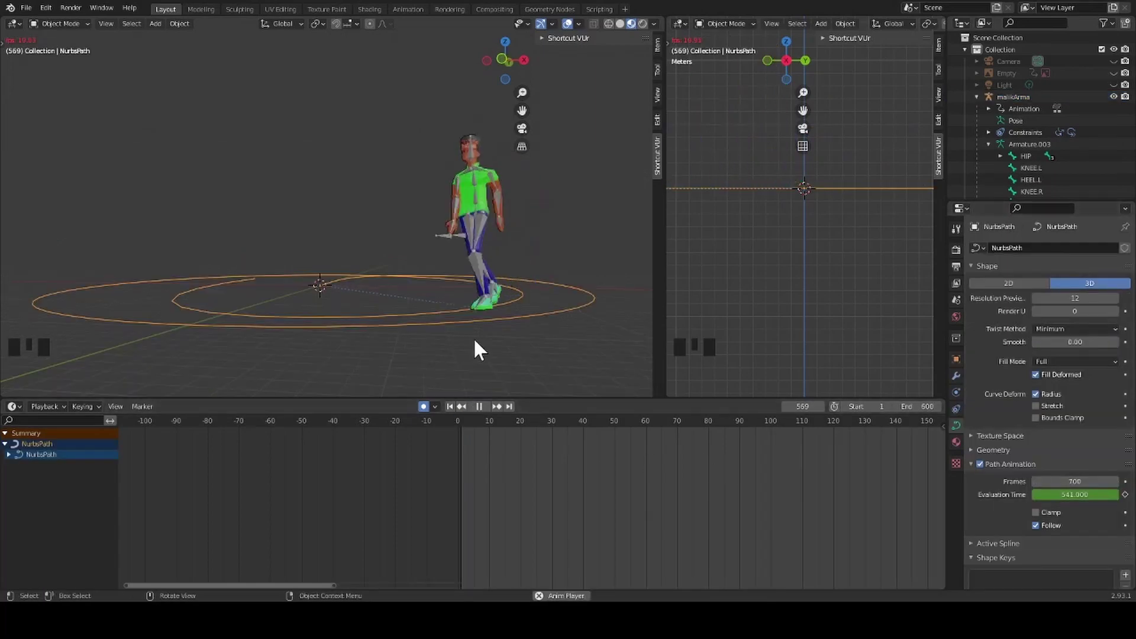
Set the scene's end frame to 700.
left_click(929, 407)
key("BackSpace")
key("BackSpace")
key("BackSpace")
type("700")
key("Return")
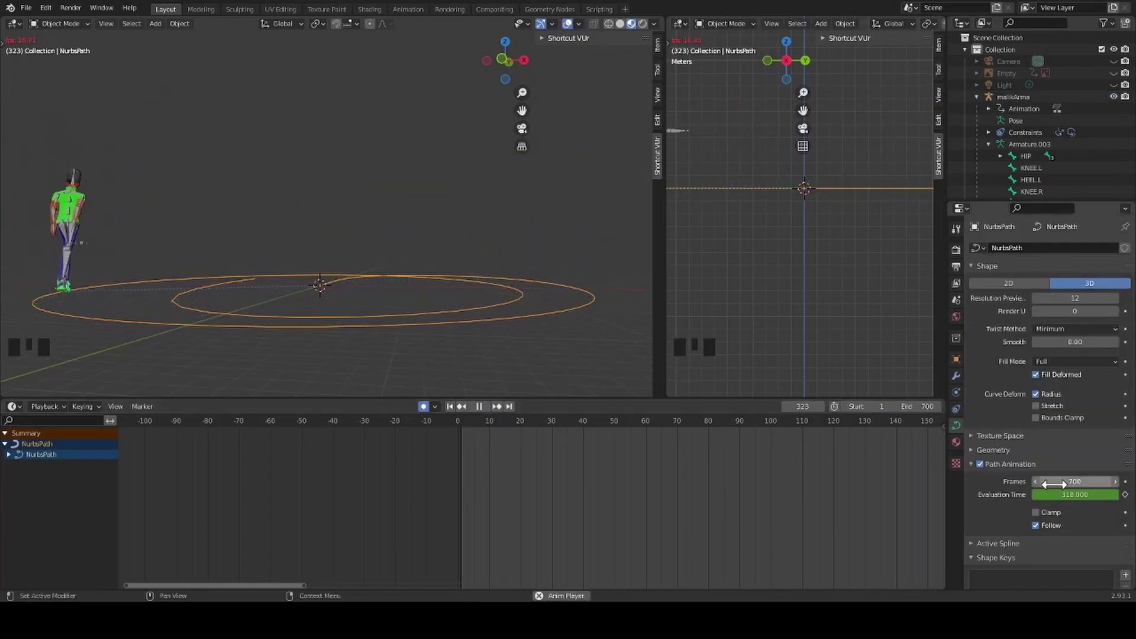
Adjust the NurbsPath curve's Path Animation length to 810 frames.
left_click(1082, 480)
type("67")
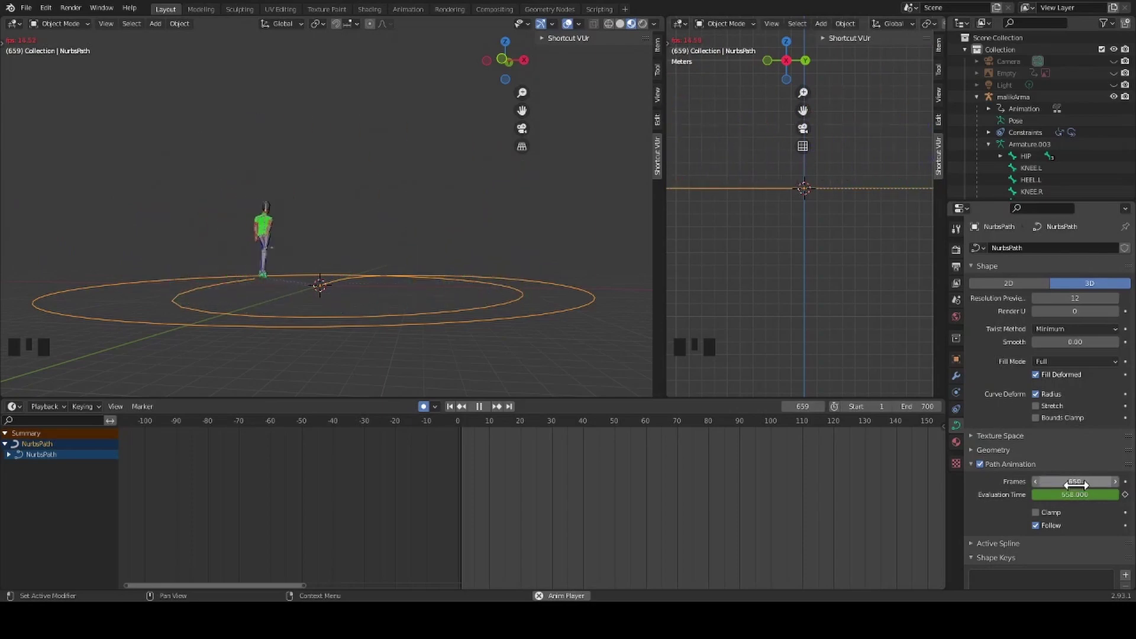
type("5")
key("Return")
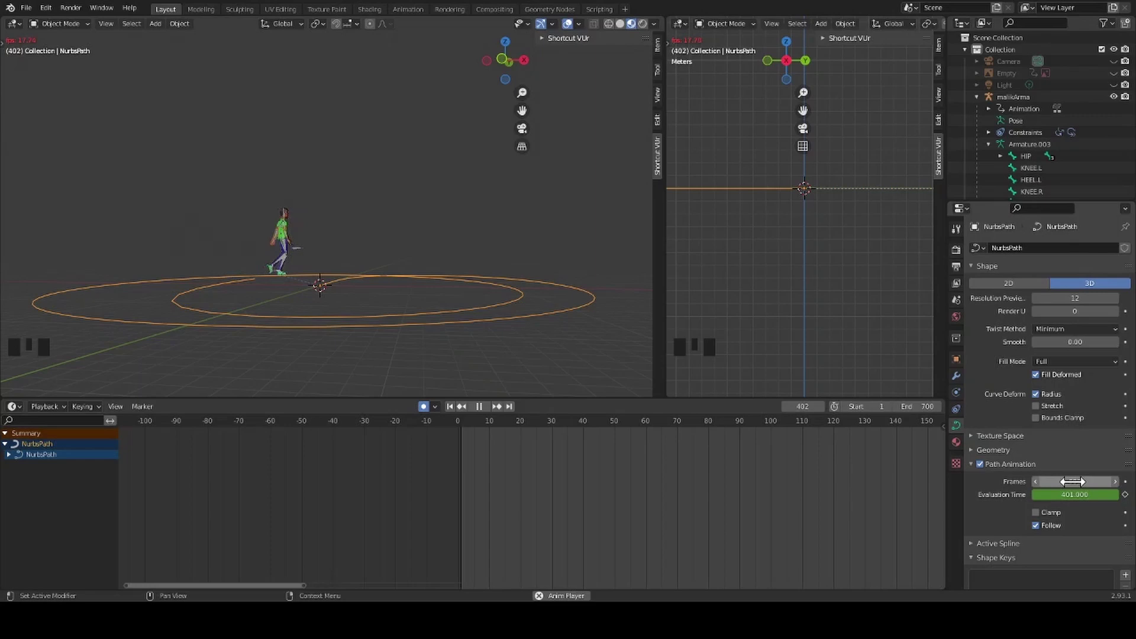
left_click_drag(1072, 482, 1082, 481)
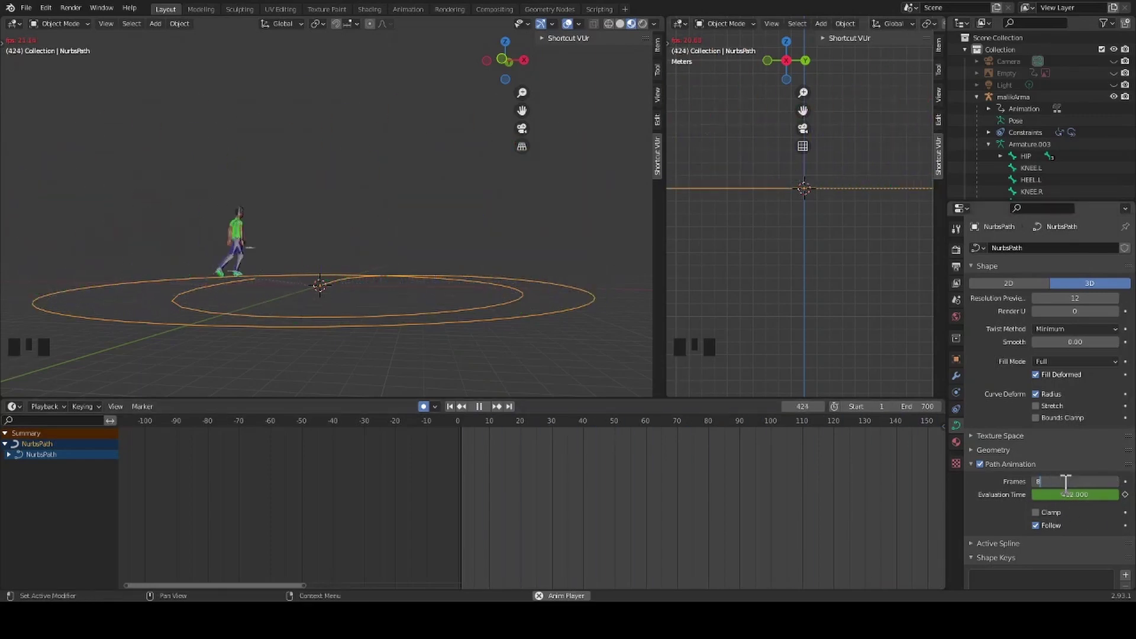
left_click(1114, 482)
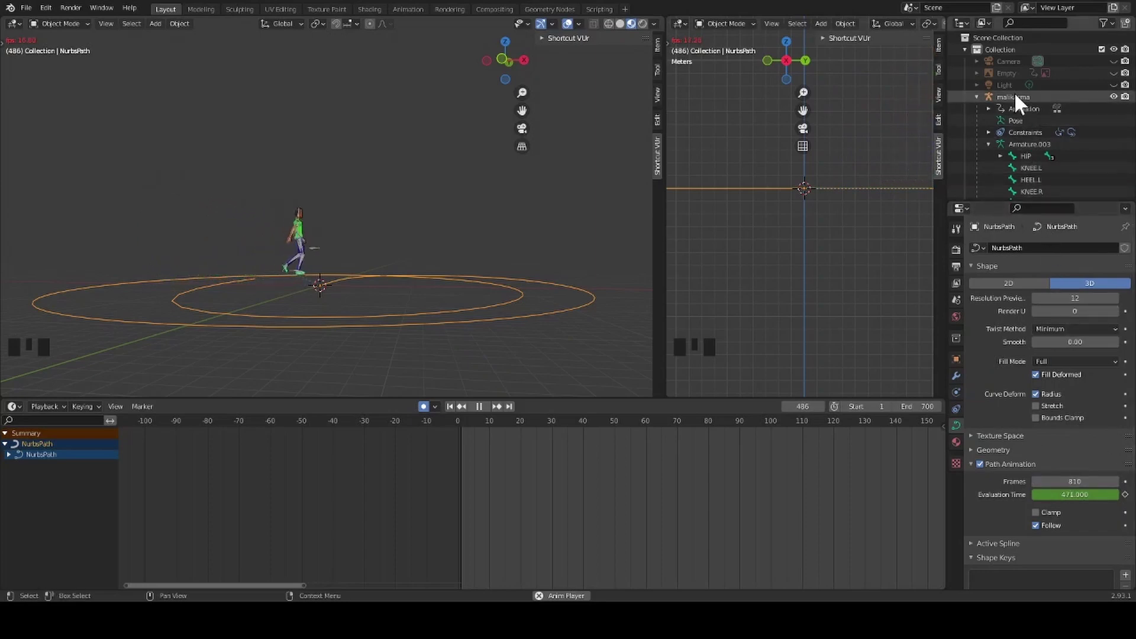
Hide the malikArma armature and the NurbsPath curve so that only the character mesh is displayed.
left_click(988, 143)
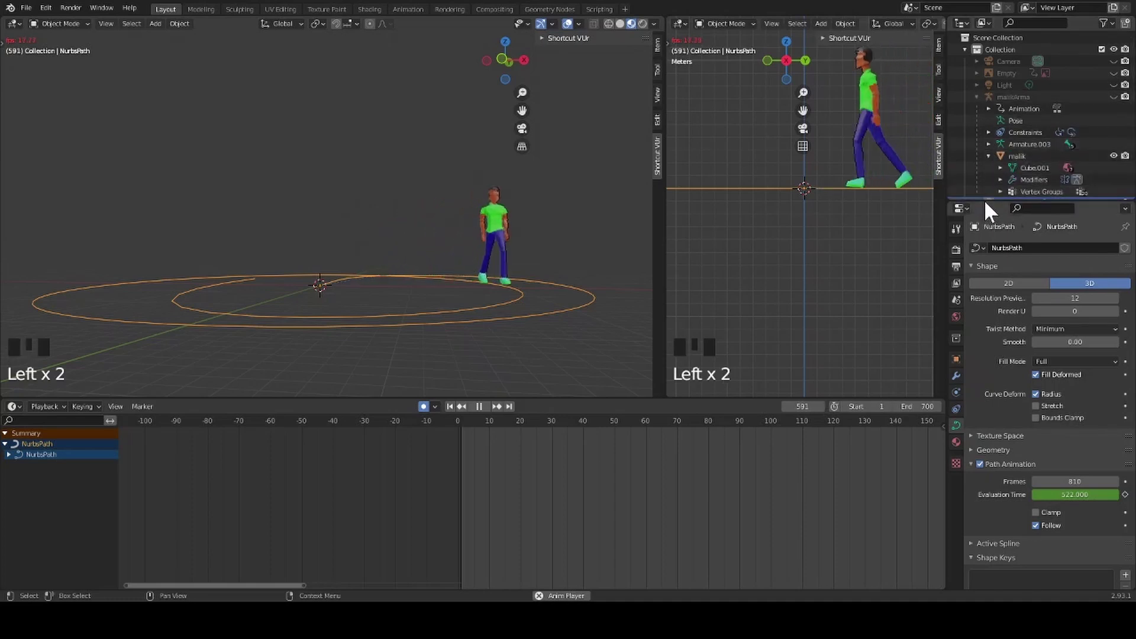
left_click(988, 155)
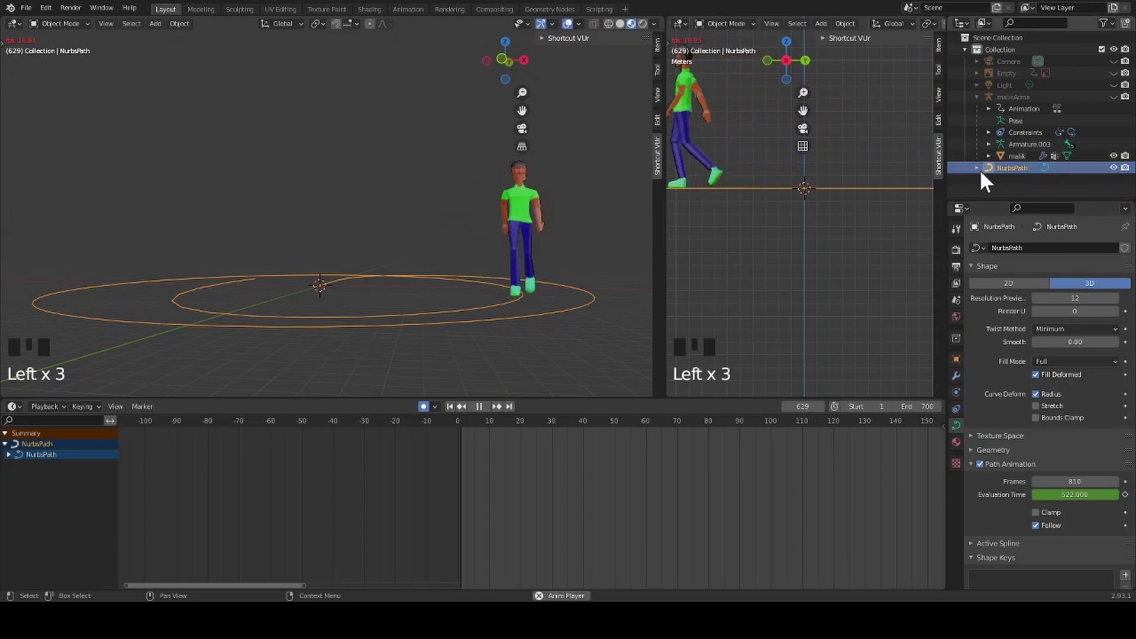
left_click(1112, 167)
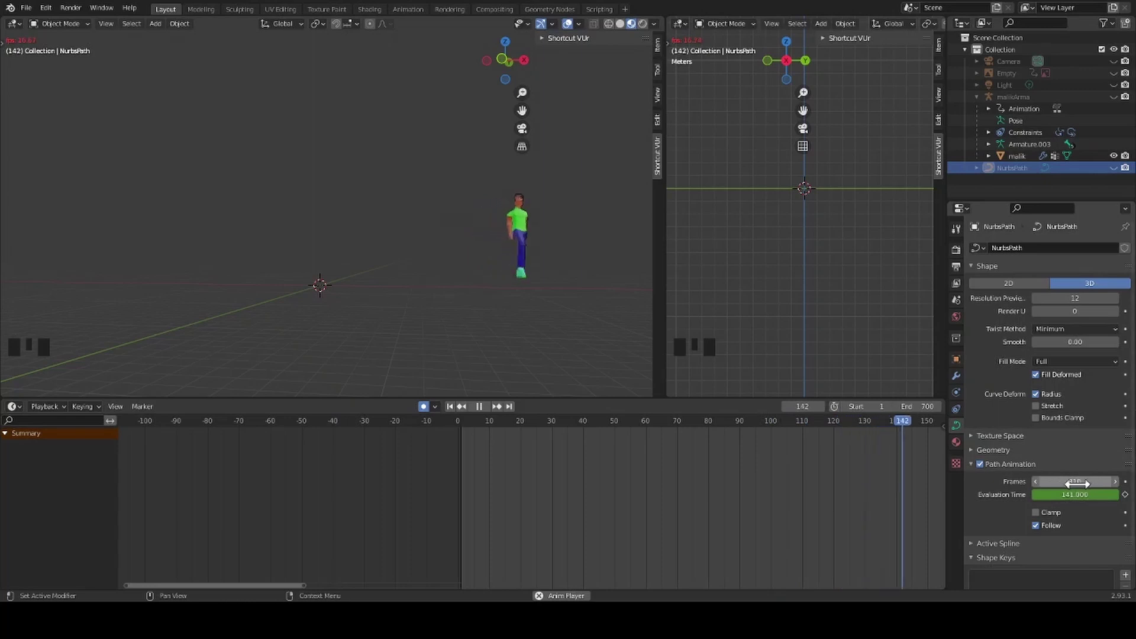
Set the scene's end frame to 810 to match the path animation length.
left_click(922, 407)
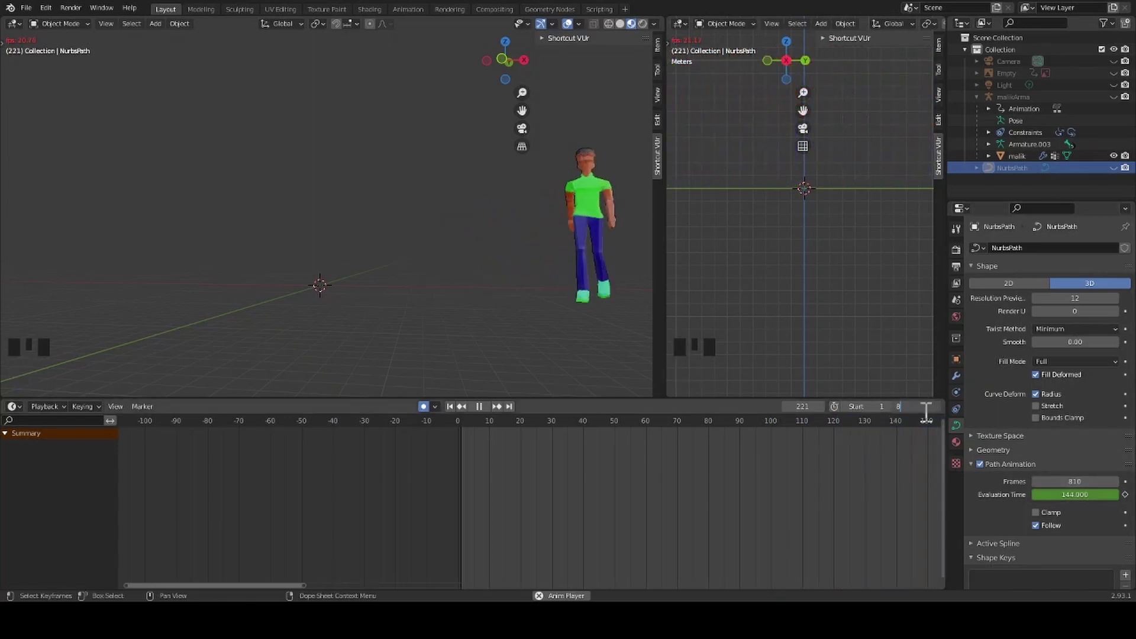
type("810")
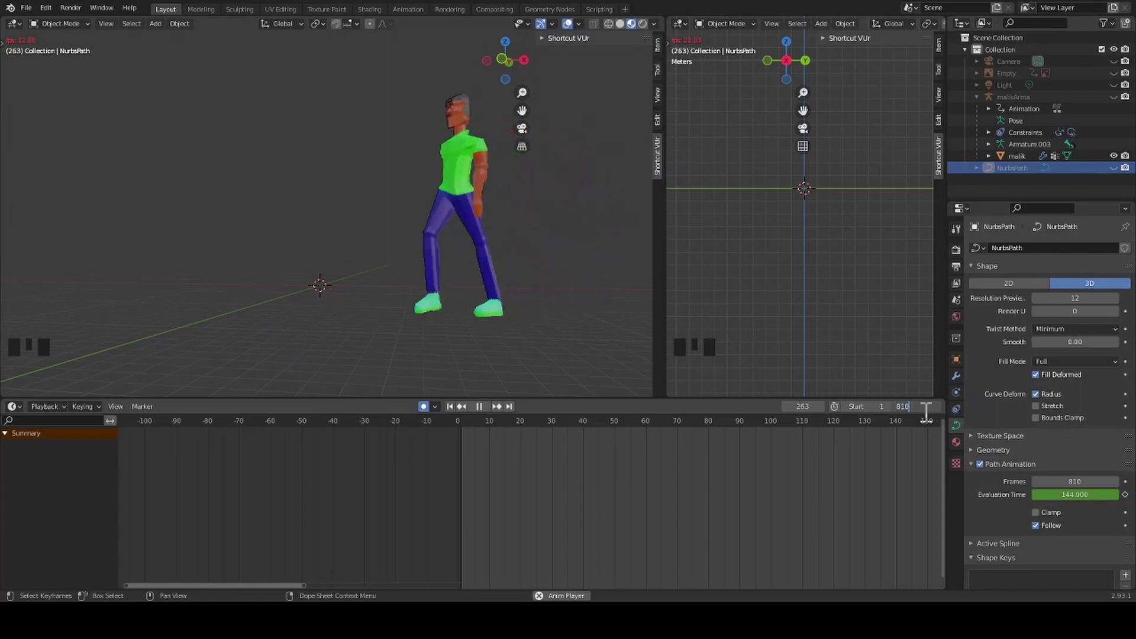
key("Return")
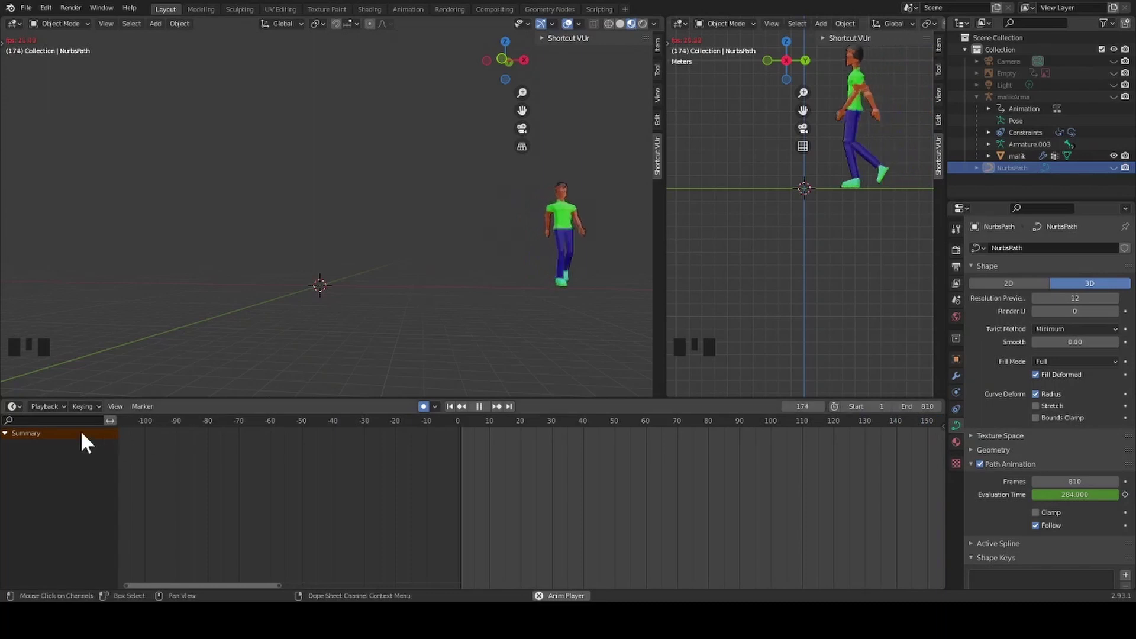
With the Nonlinear Animation editor open, stop the playback and select the malik character mesh.
key("space")
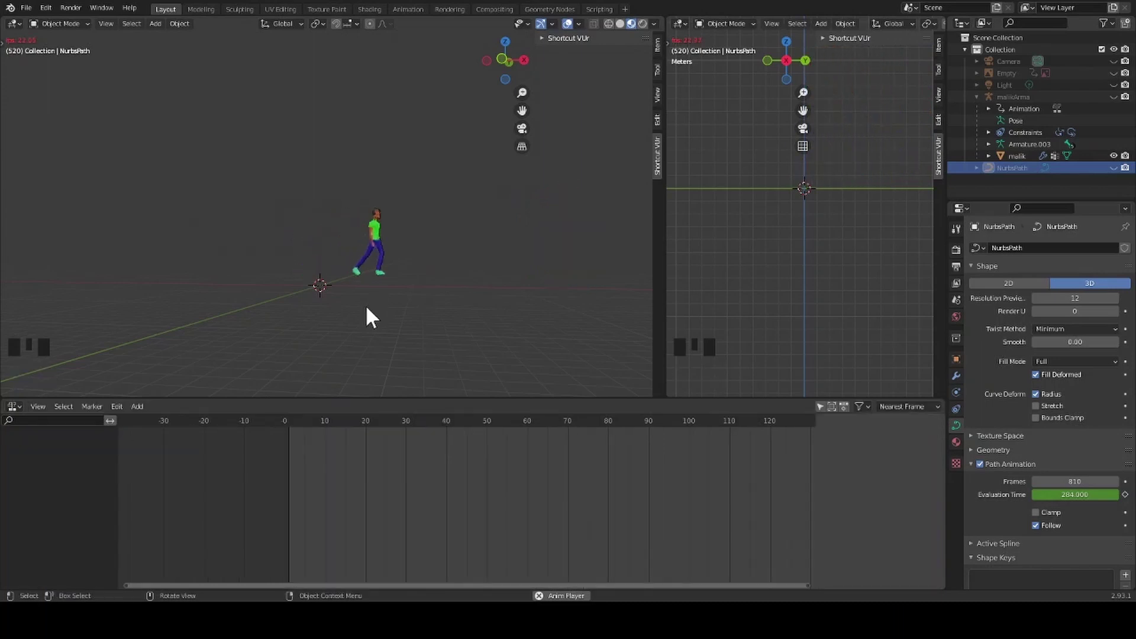
key("shift+space")
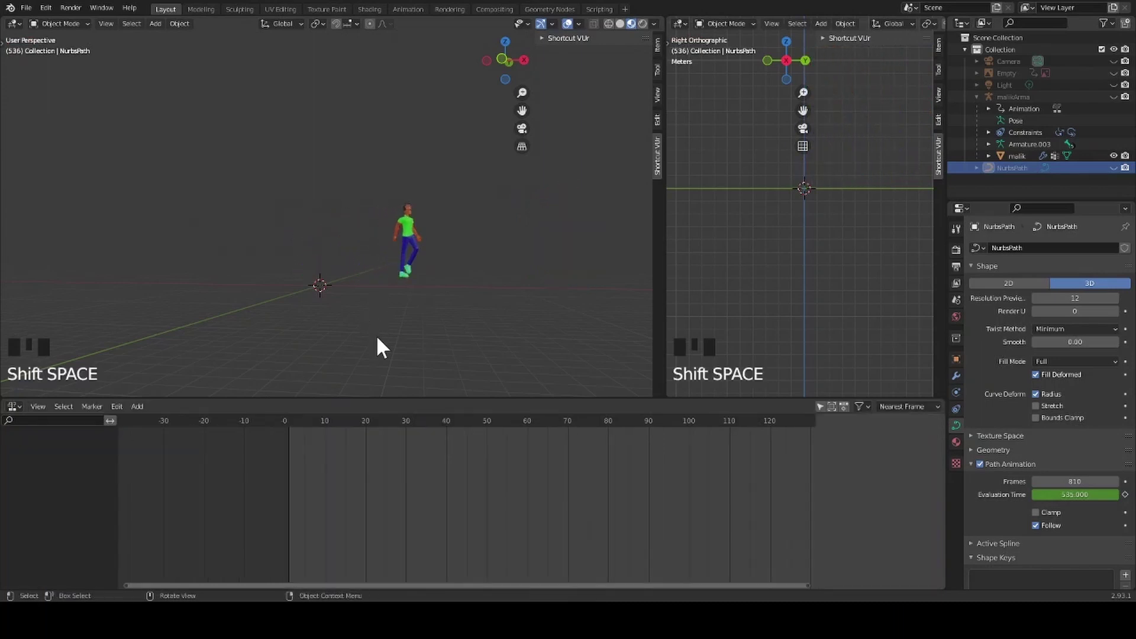
left_click(411, 248)
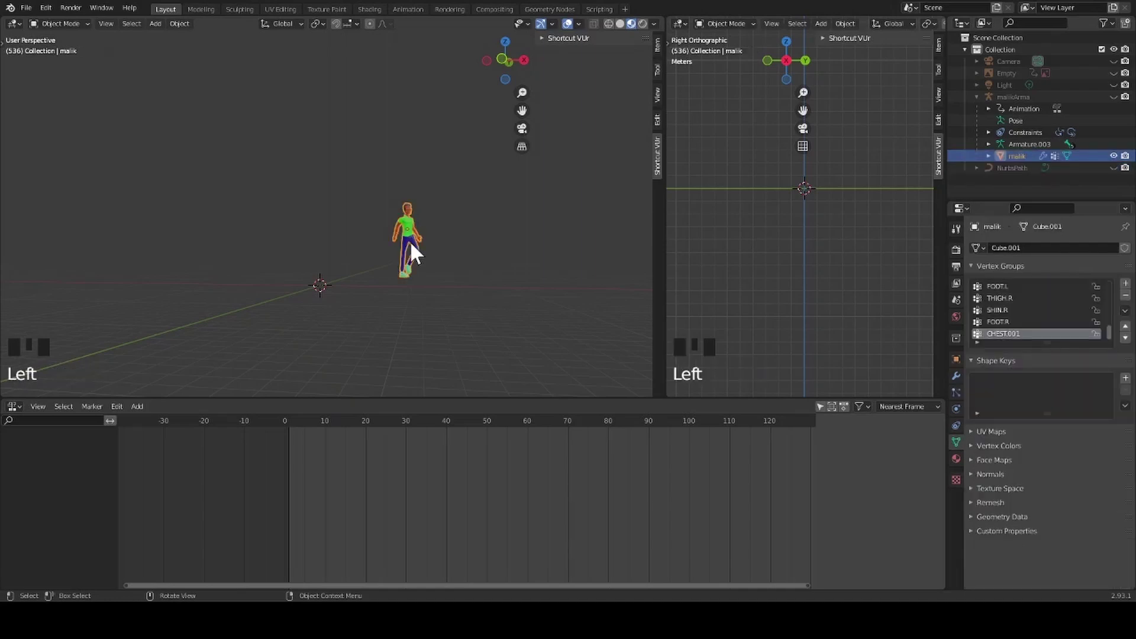
Unhide the malikArma armature and play the walk animation with the lower area switched to the Timeline editor.
left_click(1111, 95)
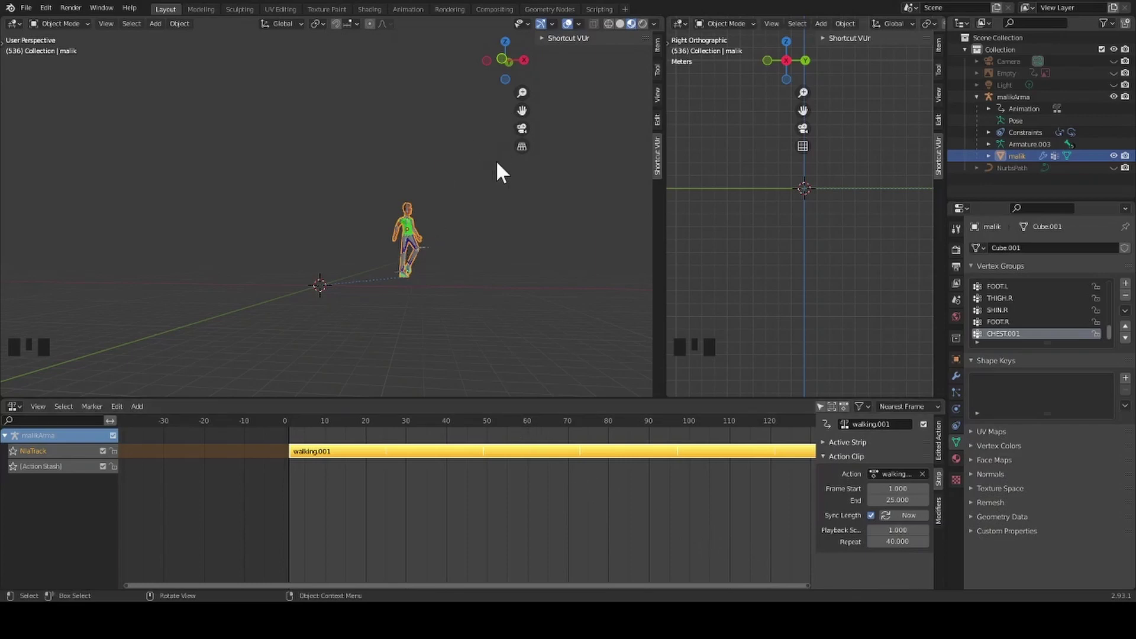
left_click(14, 407)
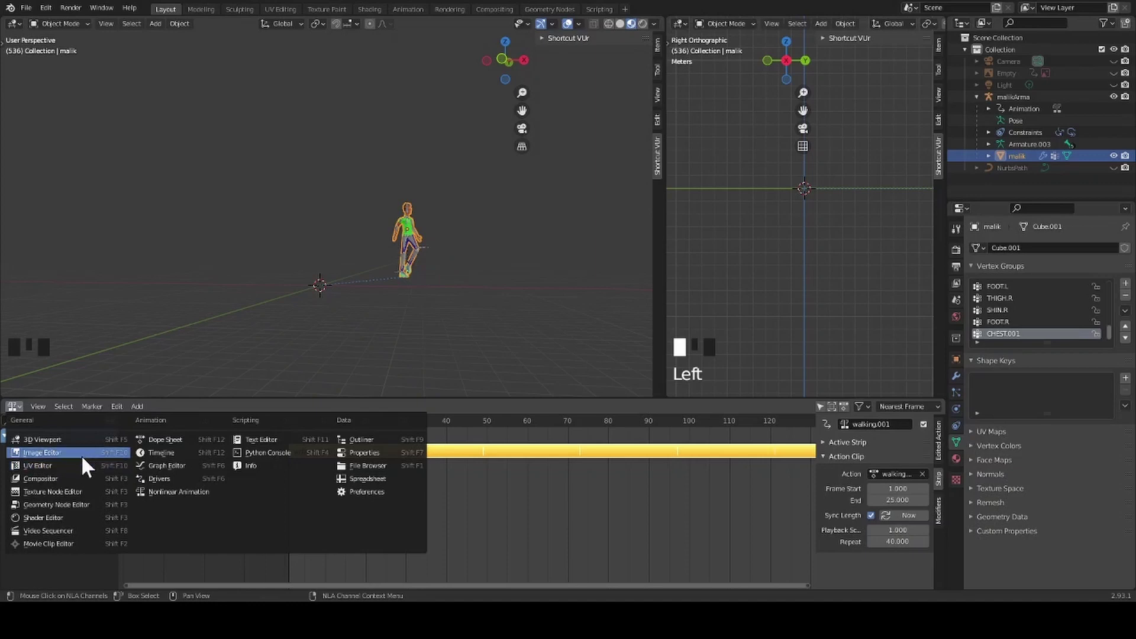
left_click(156, 452)
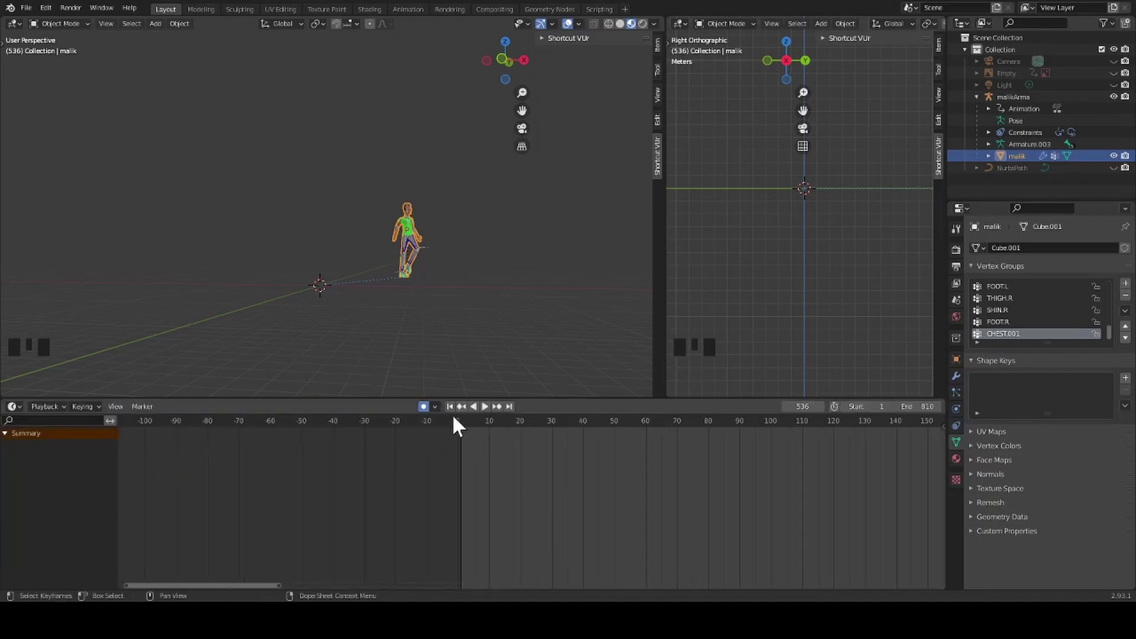
left_click(484, 406)
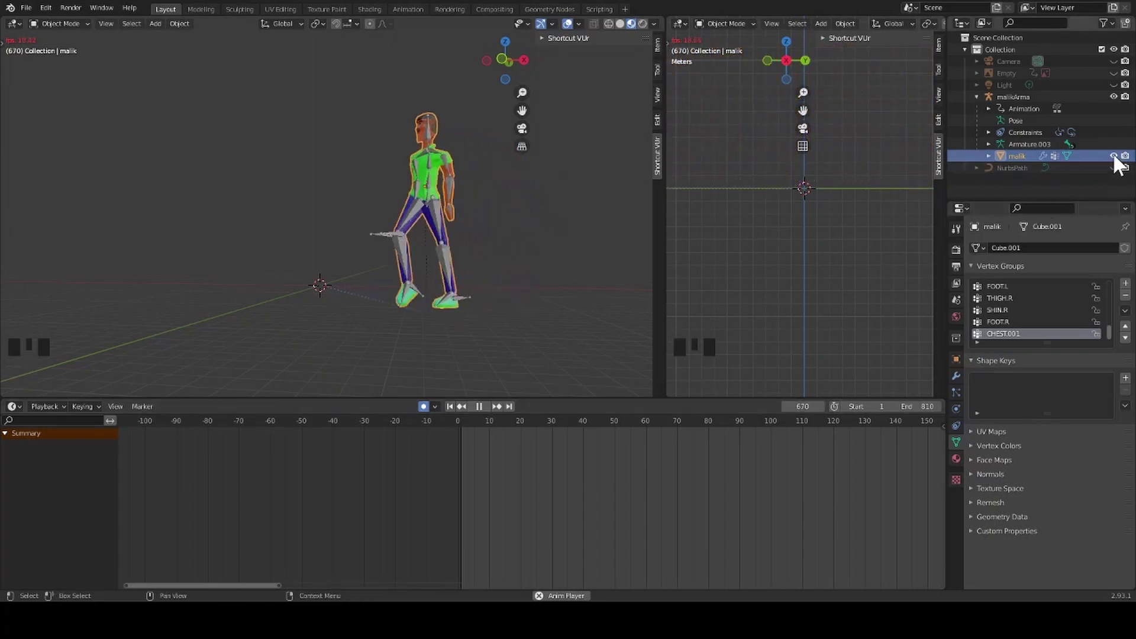
Hide the malikArma armature again and inspect the character's walk along the path from another angle during playback.
left_click(1113, 97)
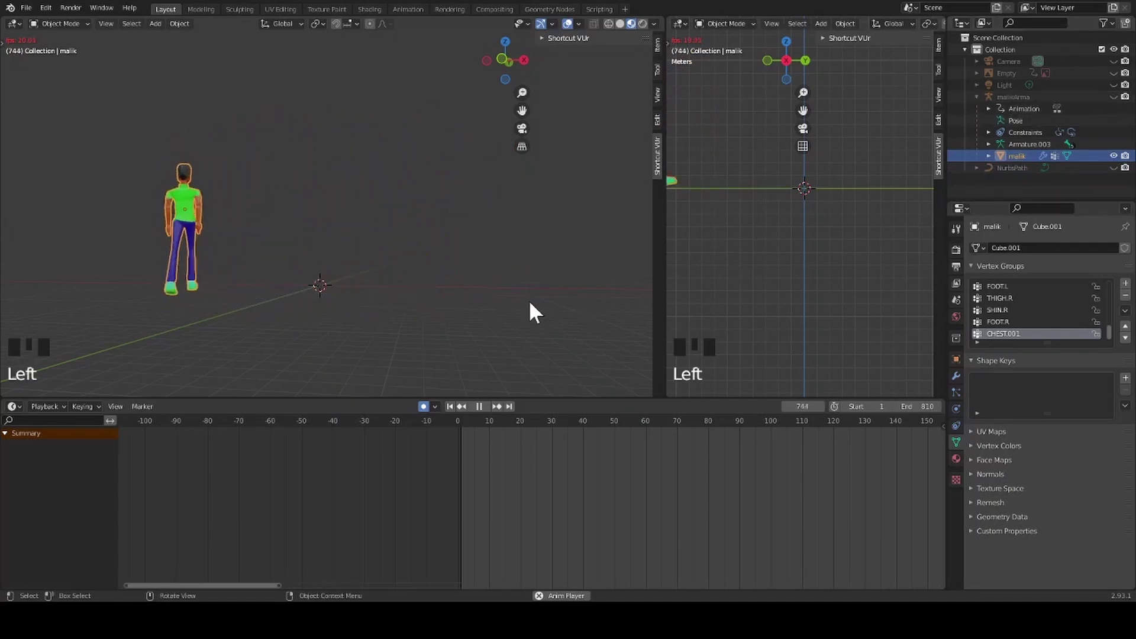
left_click(436, 303)
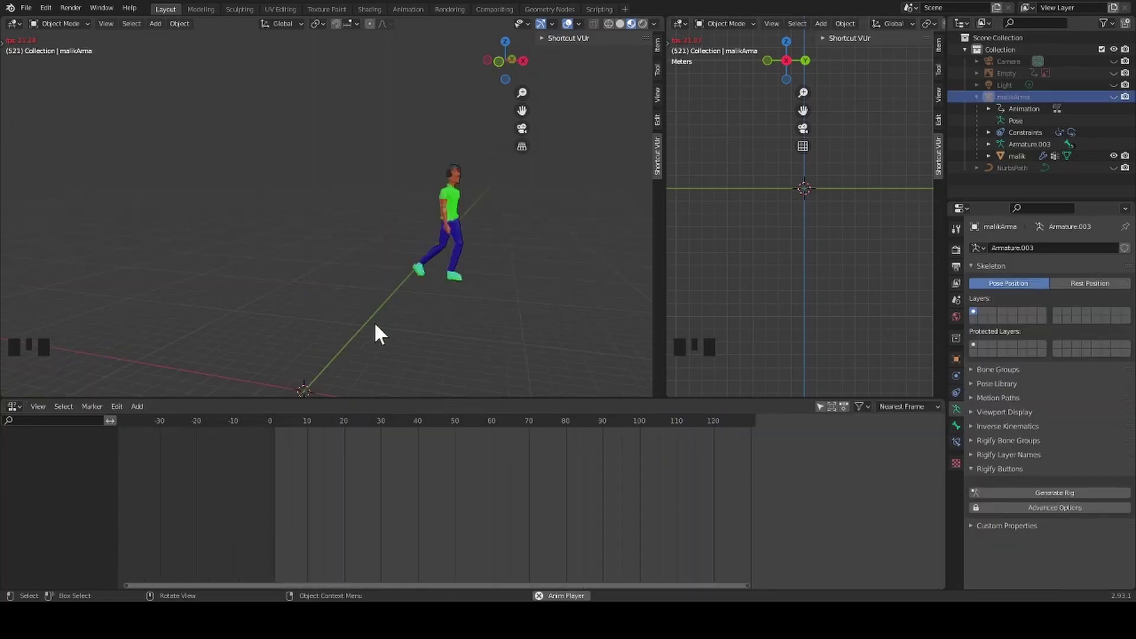
middle_click_drag(333, 324, 269, 343)
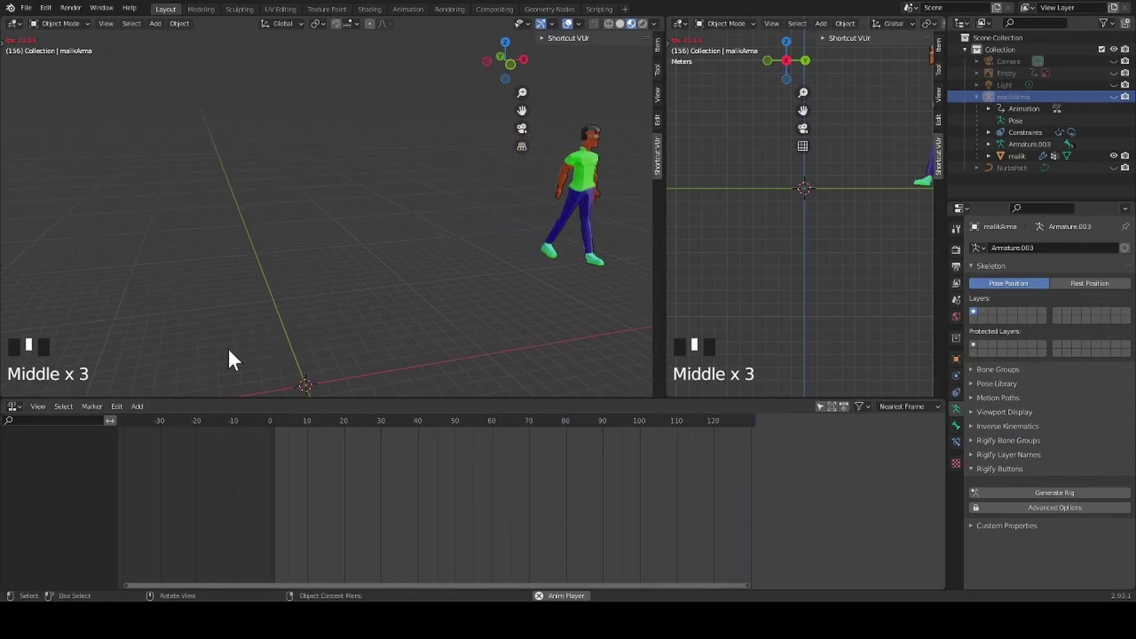